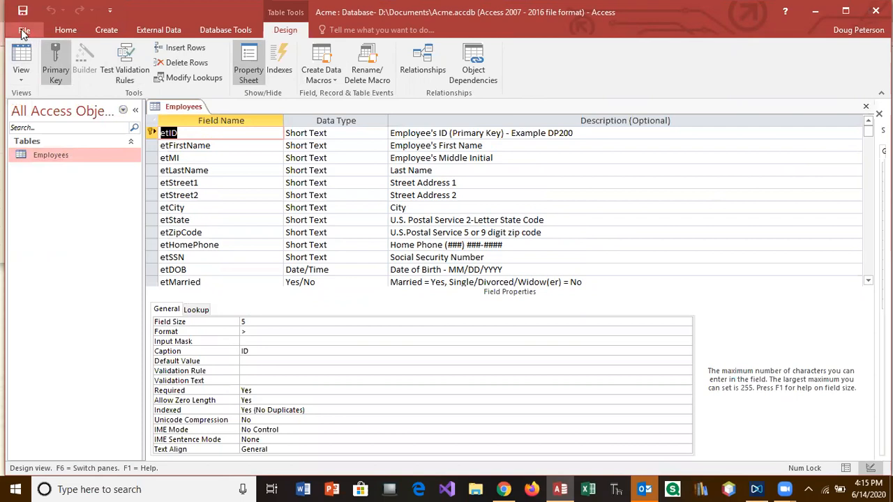
Close the Employees table's Design view, leaving no object open
click(65, 30)
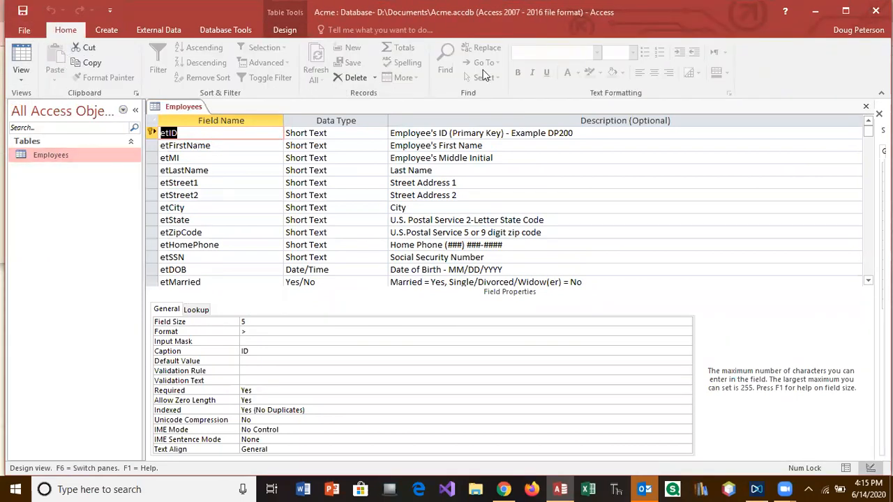
click(865, 109)
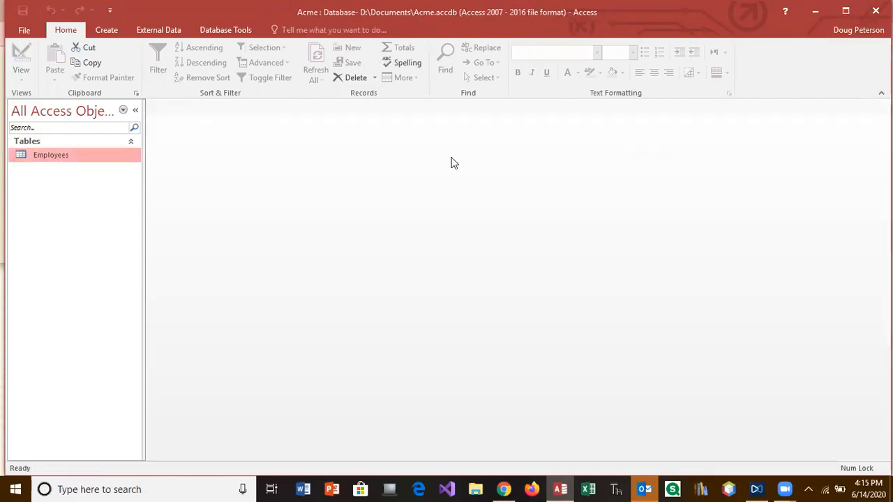
Create a new blank table, save it as Customers, and open it in Design view
click(113, 32)
click(74, 58)
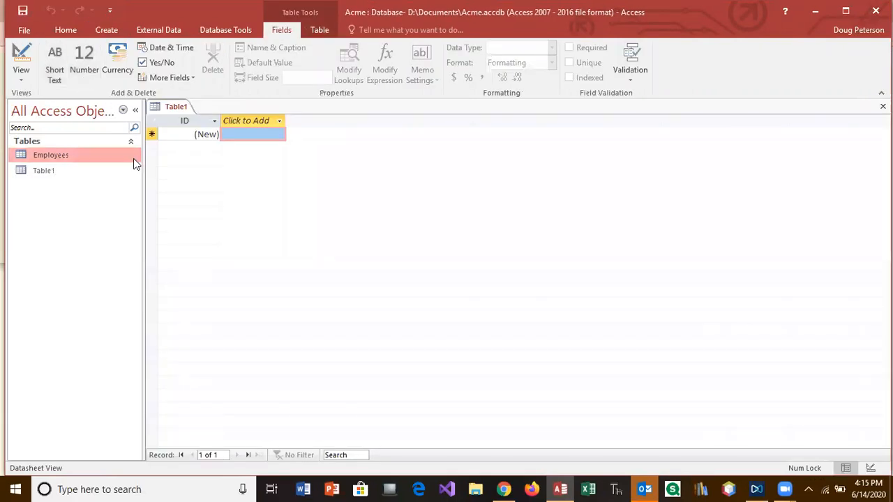
click(21, 56)
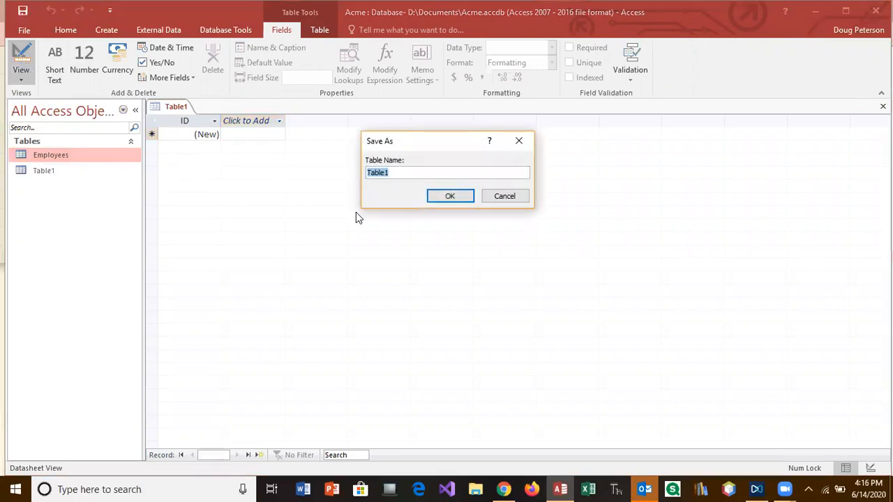
text(Co)
text(stomers)
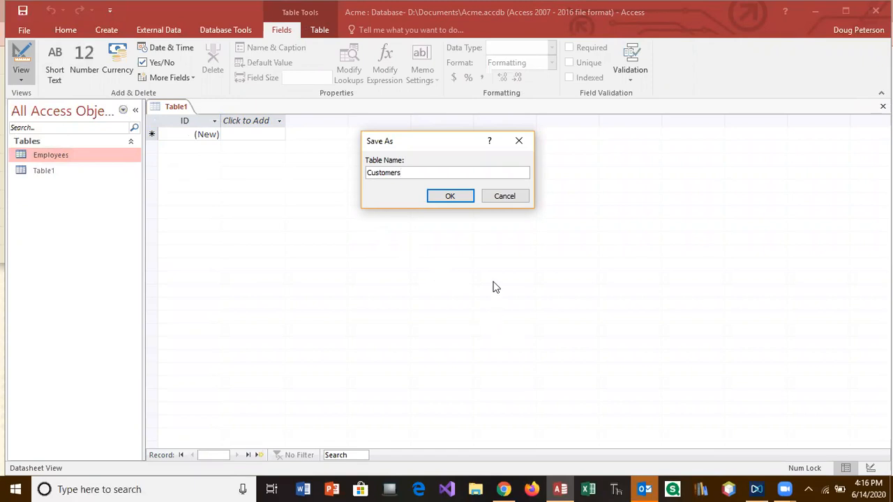
click(463, 197)
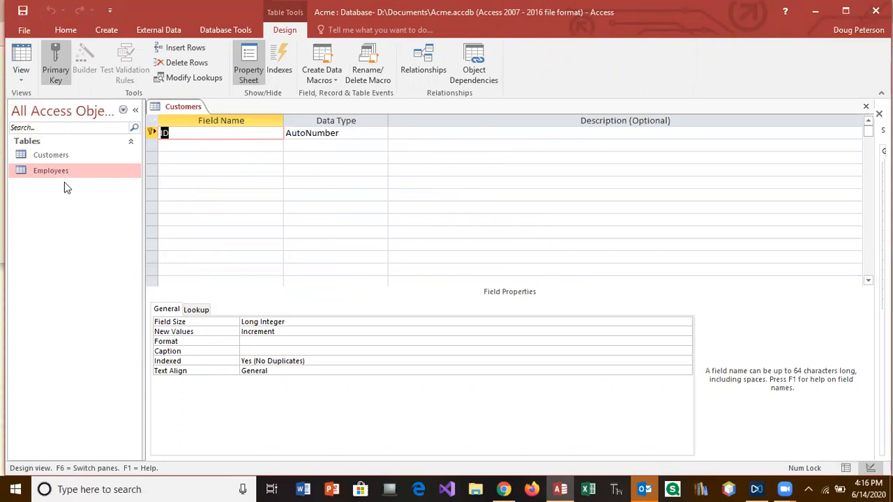
click(161, 132)
Rename the ID key field to ctID as Short Text, described 'Customer ID (primary key)'
text(ct)
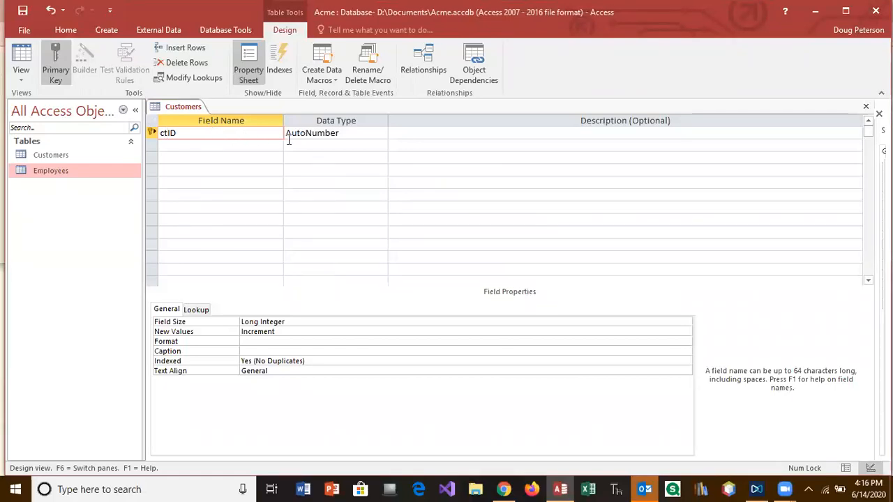
click(355, 132)
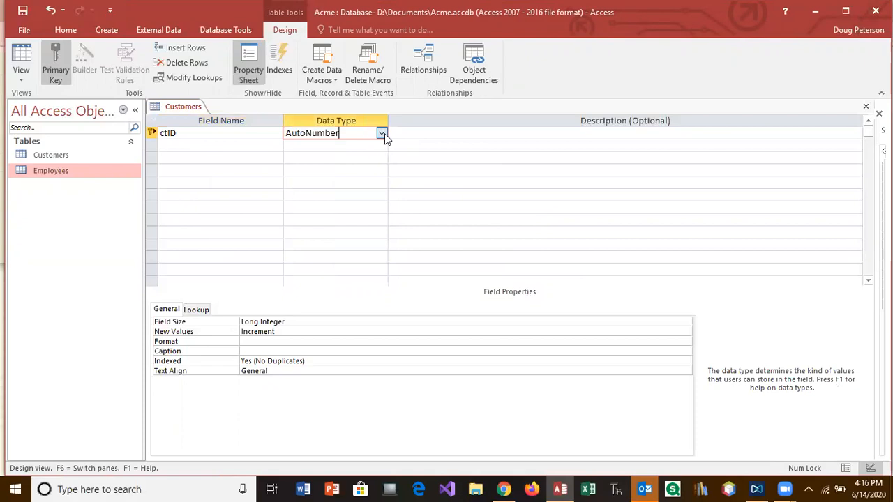
click(383, 134)
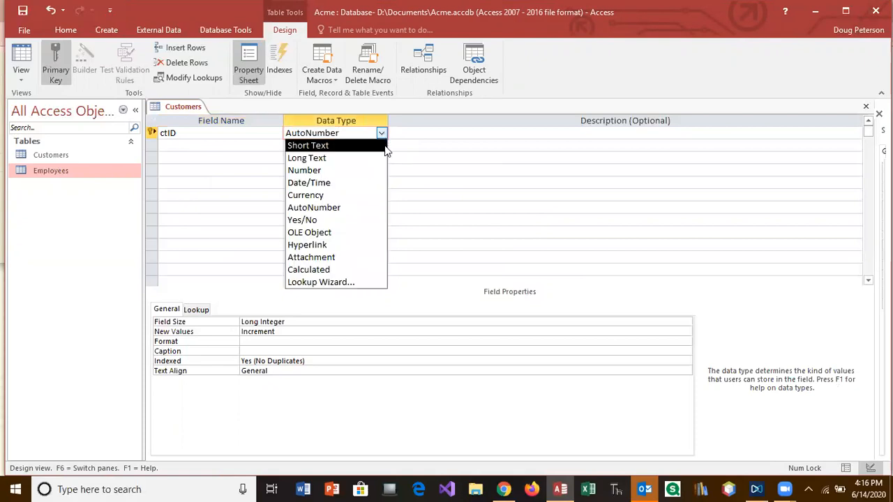
click(344, 148)
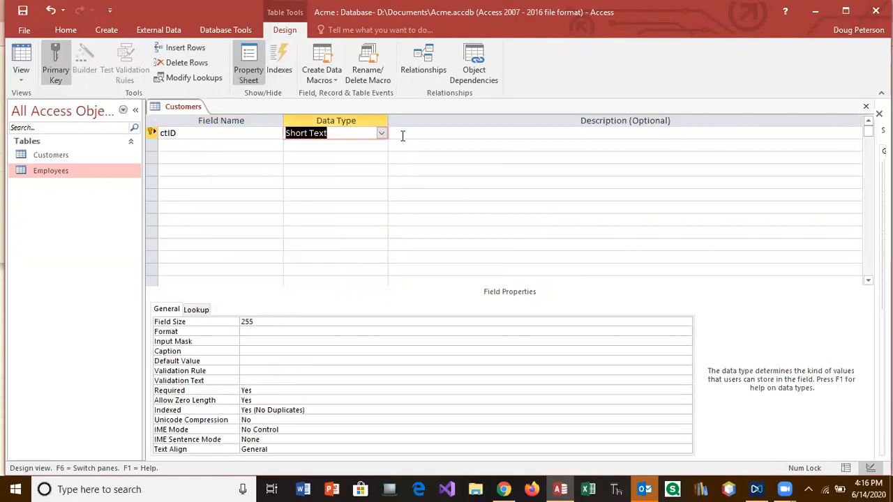
click(405, 135)
text(Customer ID ()
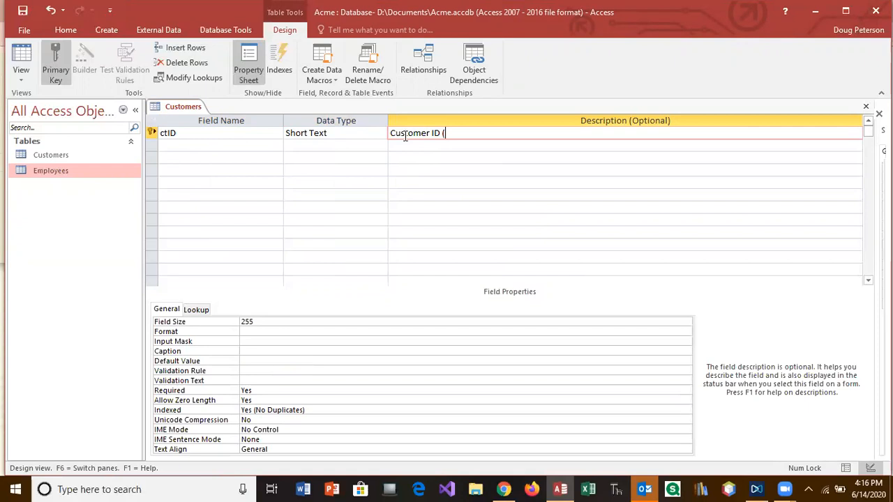
text(primary key)
Select ctID's 255 field size and check the assignment's field specifications in the browser
click(282, 321)
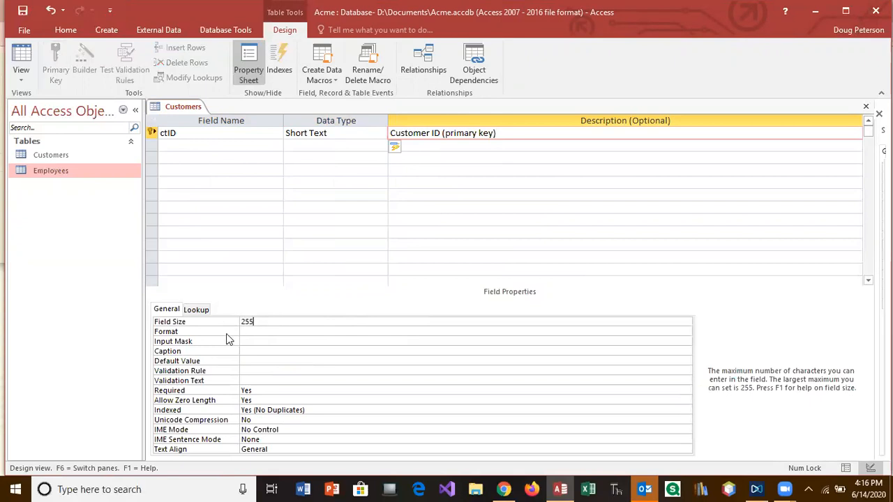
drag(265, 323, 222, 322)
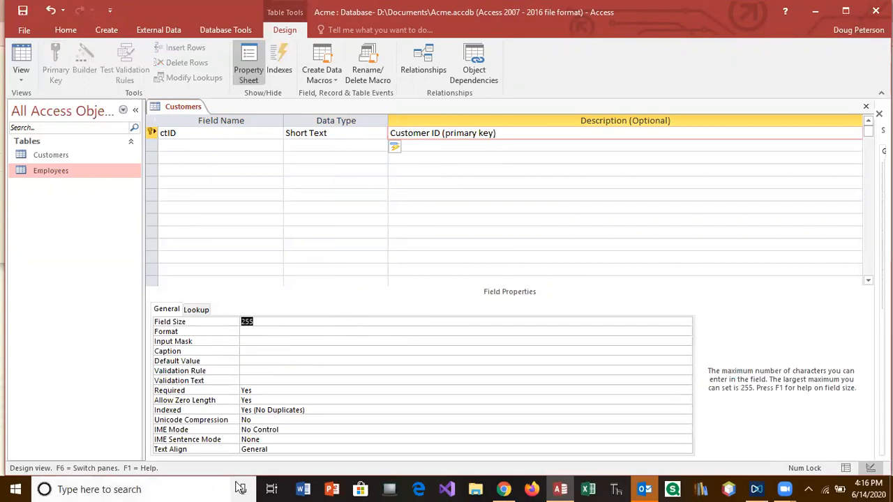
mouse_move(507, 488)
click(486, 415)
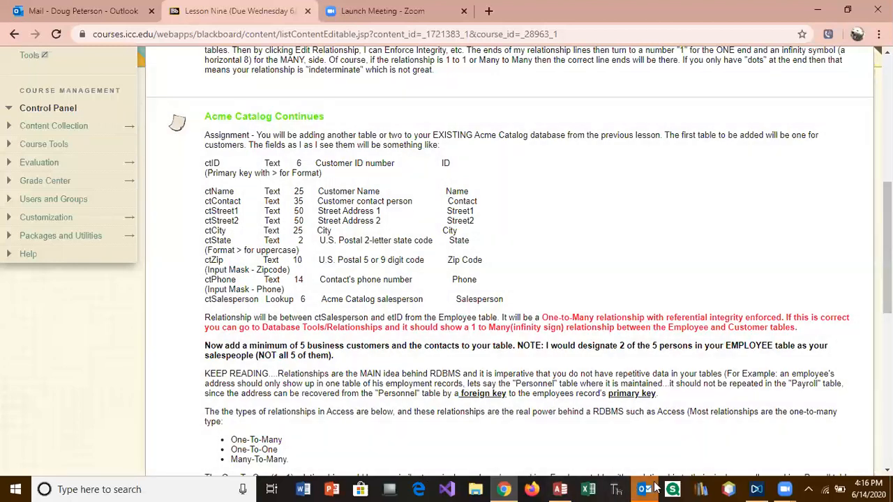
click(560, 489)
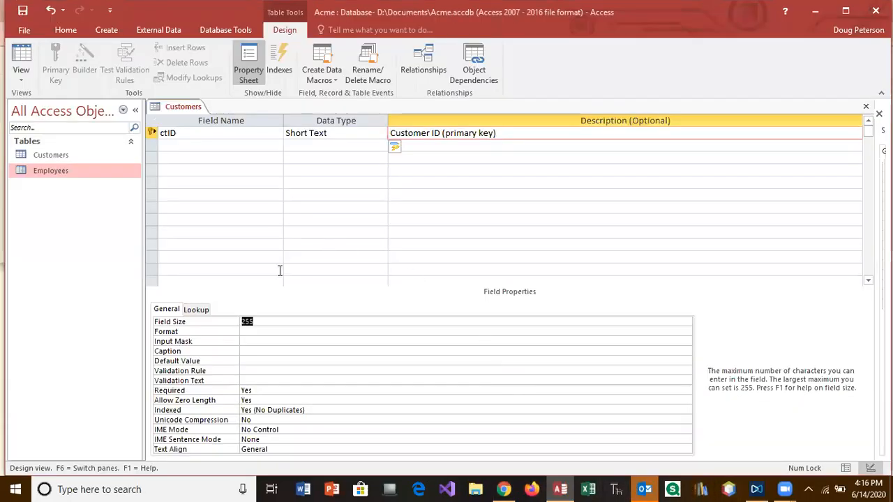
Give ctID field size 6, format '>' and caption 'Cust. ID'
text(6)
click(277, 331)
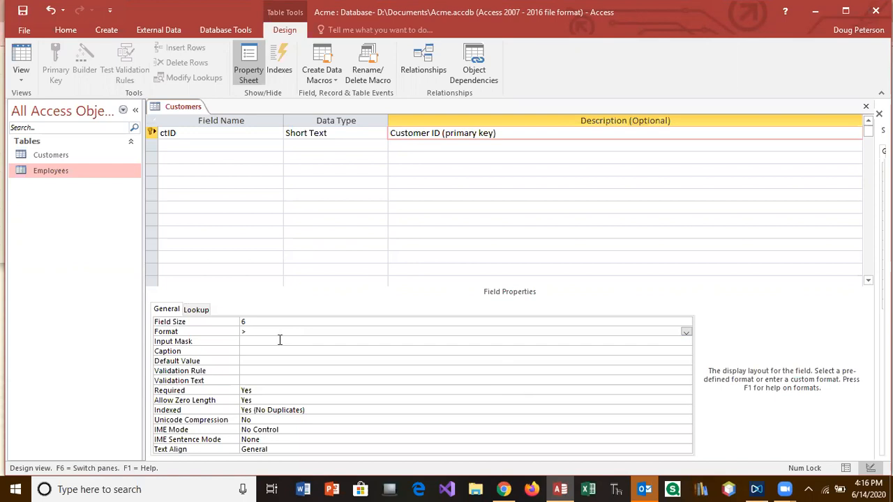
click(265, 350)
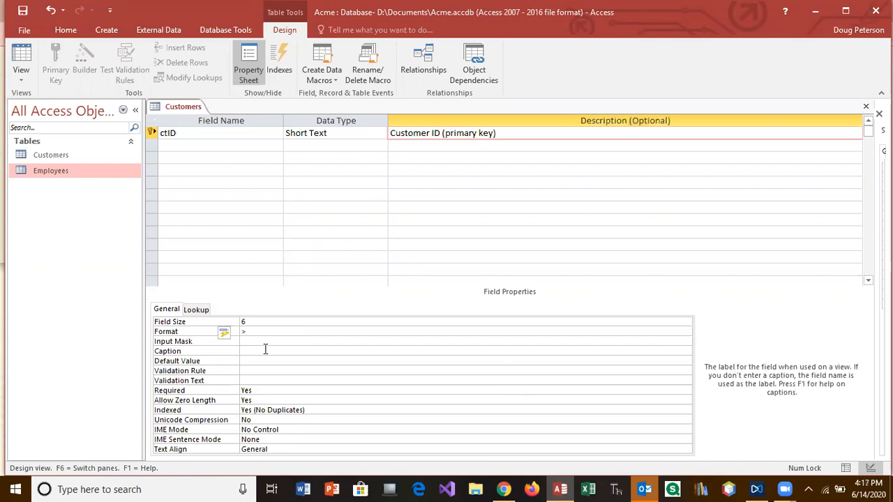
text(Cust. ID)
Add a ctName Short Text field described 'Customer Business Name' and clear its 255 size
click(239, 145)
text(ctName)
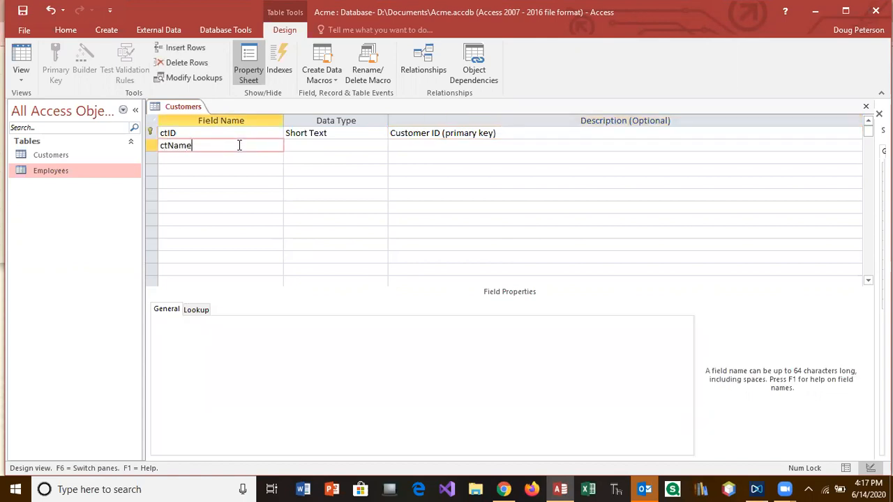
key(Tab)
key(Tab)
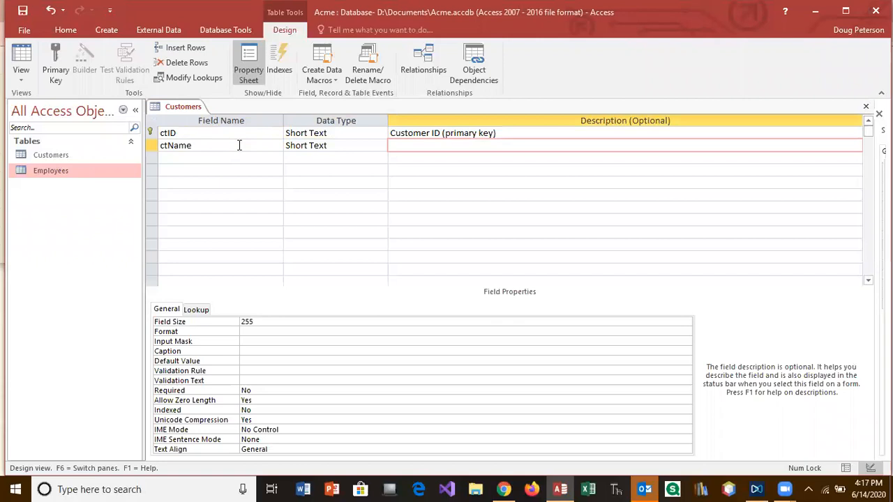
text(Customer Business Name)
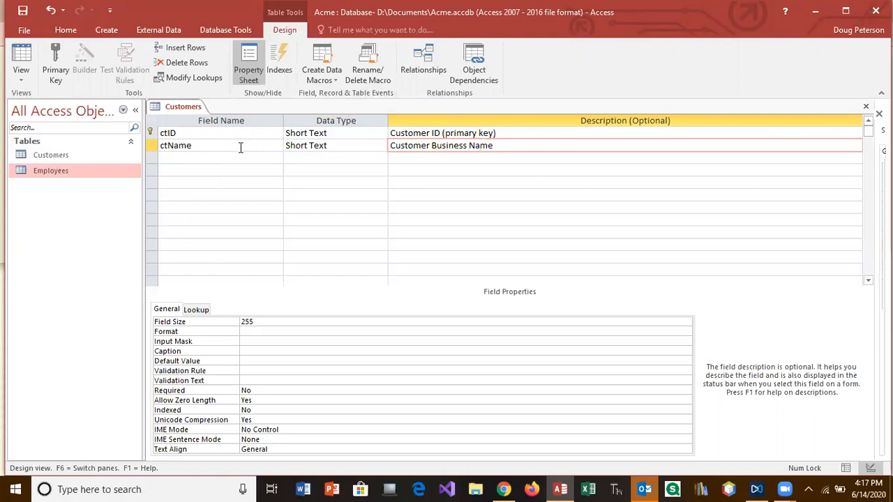
drag(255, 321, 237, 321)
key(BackSpace)
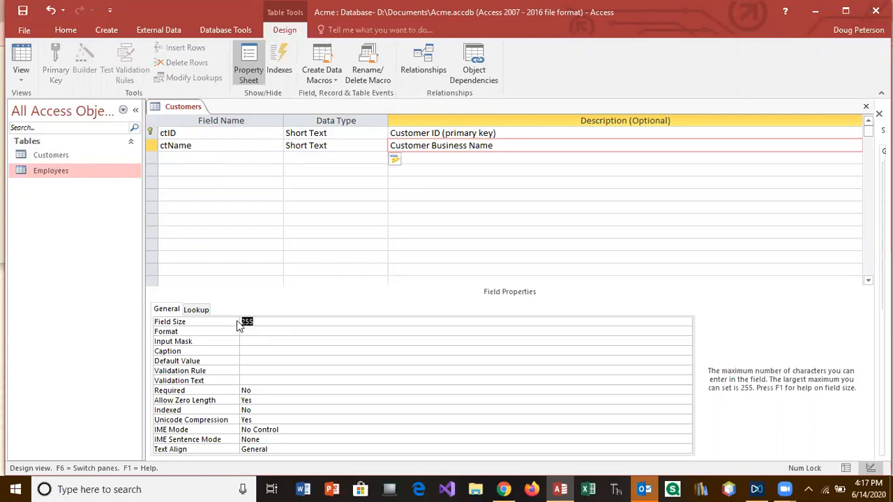
After checking the assignment, set ctName's size to 25 and caption to 'Business Name'
click(502, 488)
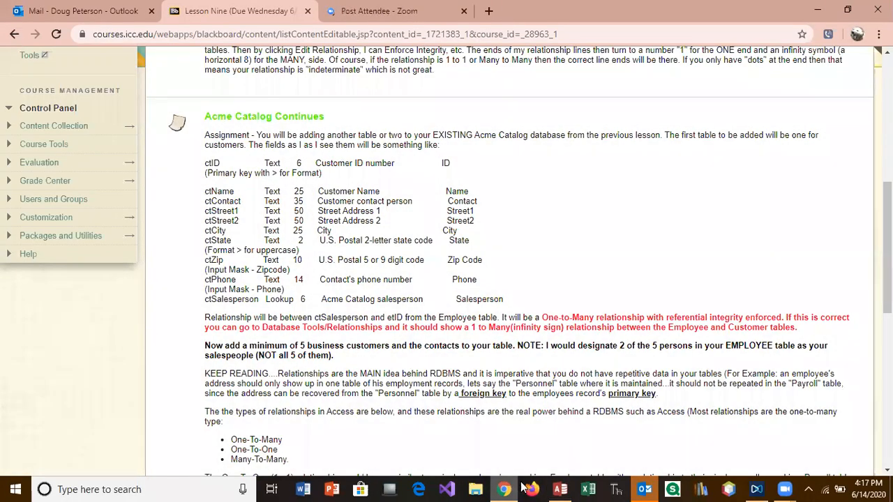
click(560, 489)
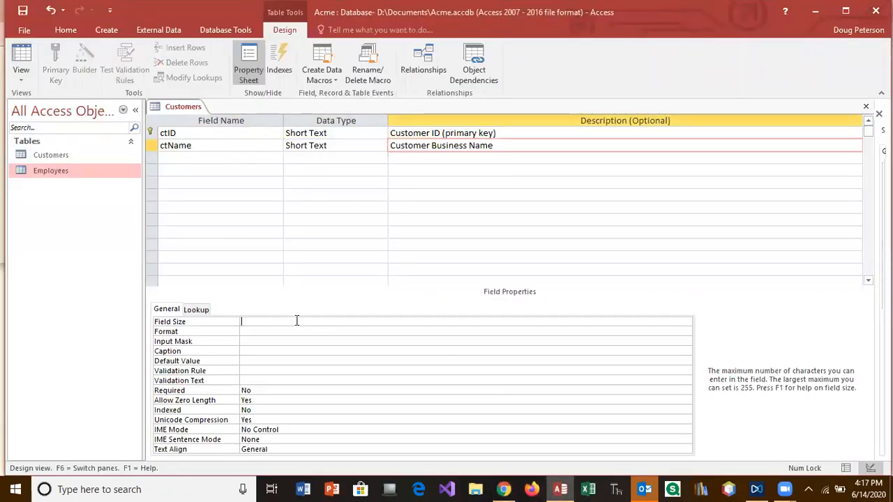
text(25)
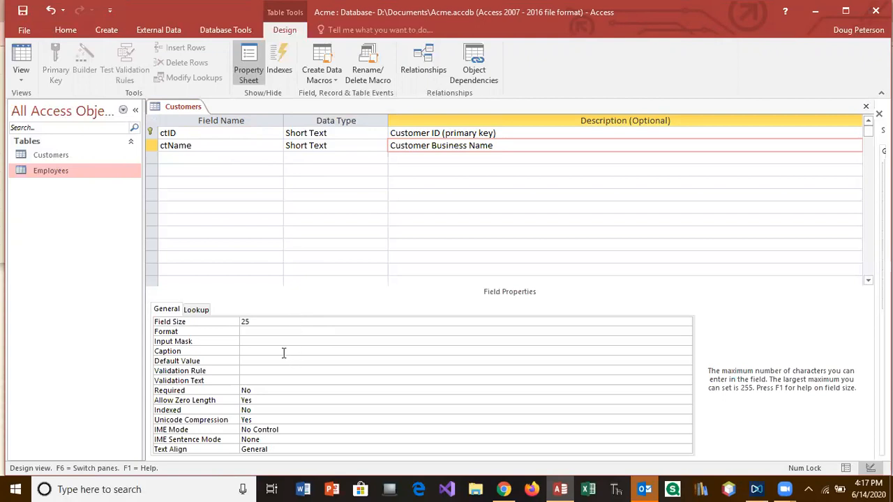
click(283, 353)
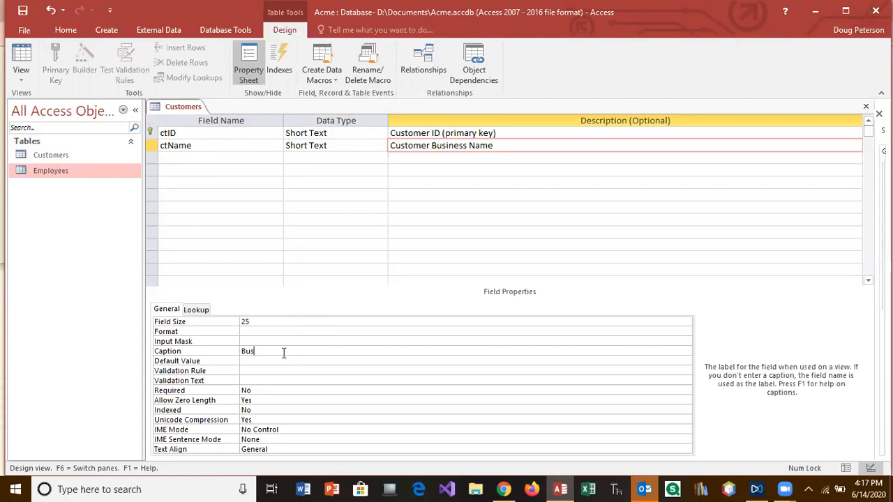
text(Business Name)
click(189, 160)
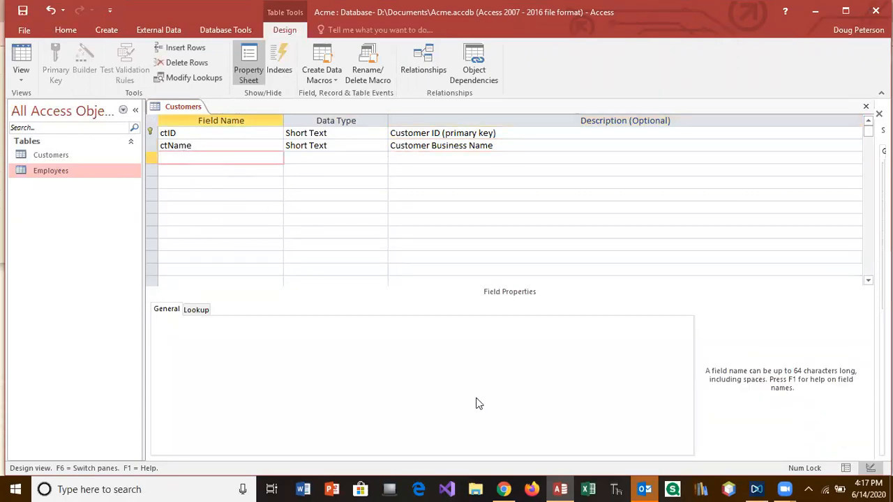
click(504, 489)
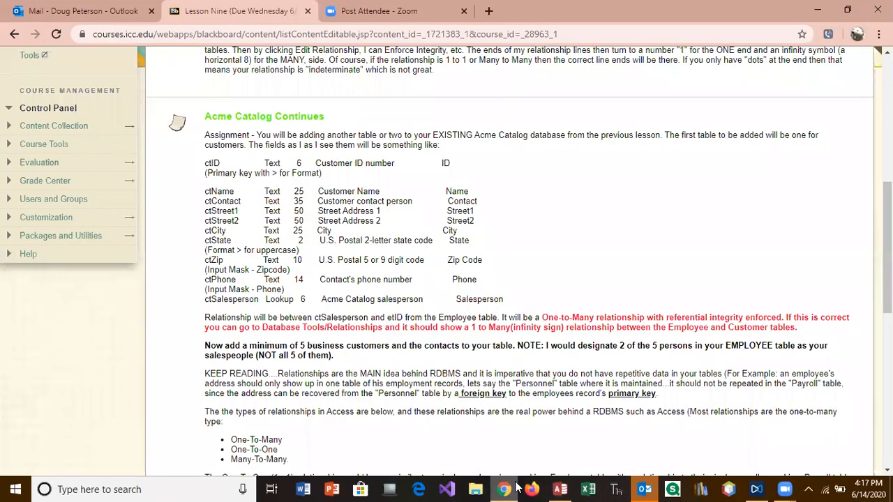
Add a ctContact Short Text field described 'Contact Person'
click(560, 488)
text(ctContact)
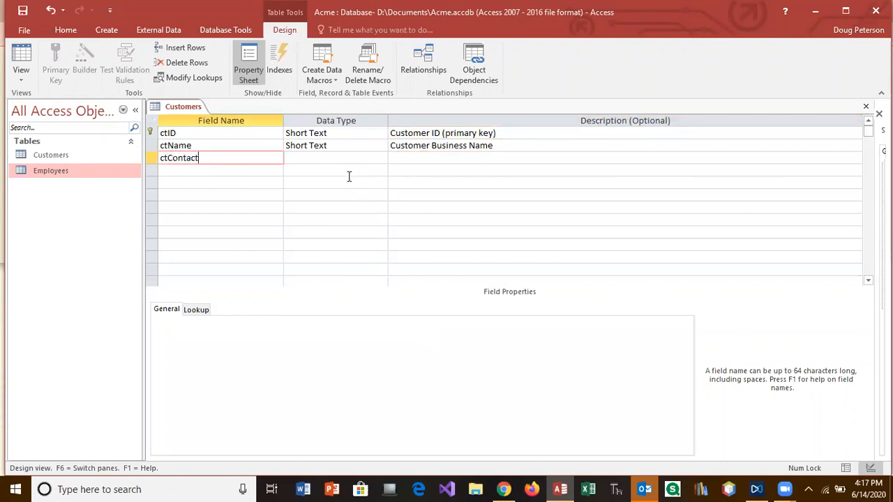
click(335, 156)
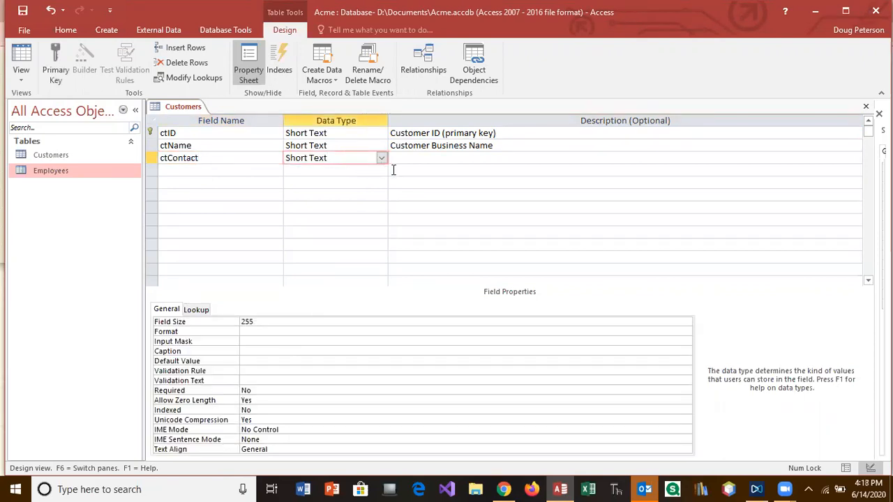
click(403, 158)
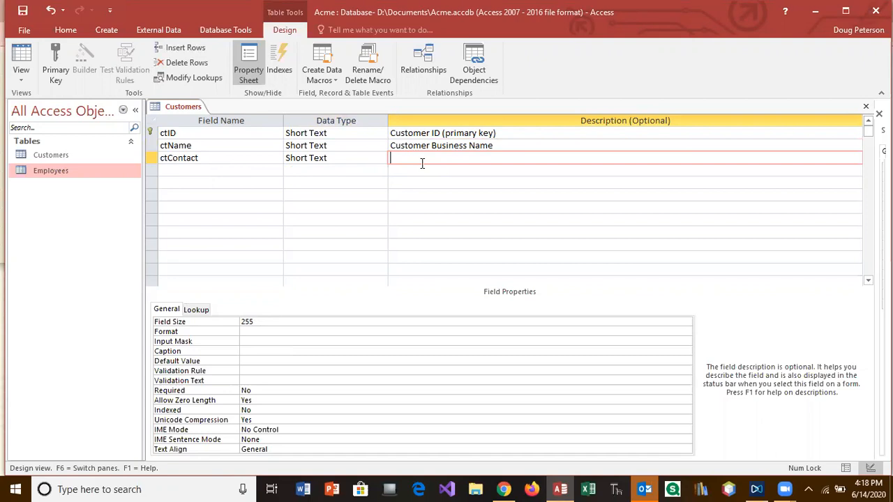
text(Contact Person)
Give ctContact a field size of 35 and the caption 'Contact'
click(242, 322)
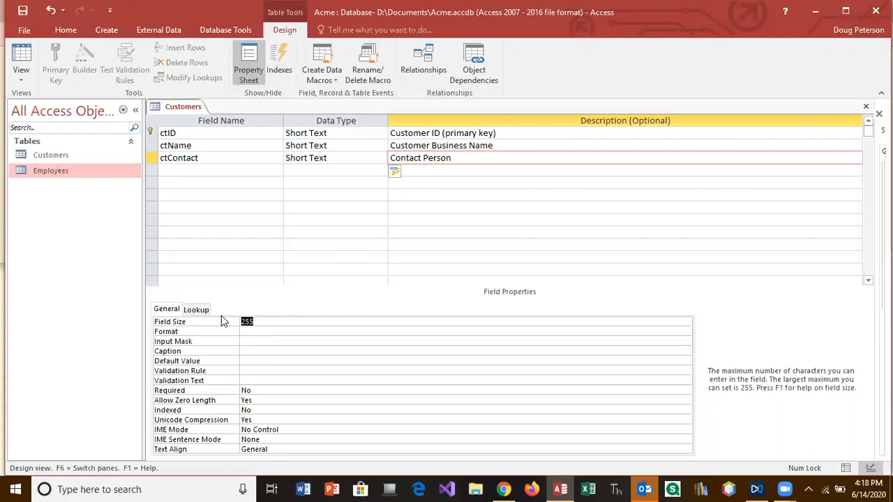
text(35)
click(252, 348)
text(Contact Person)
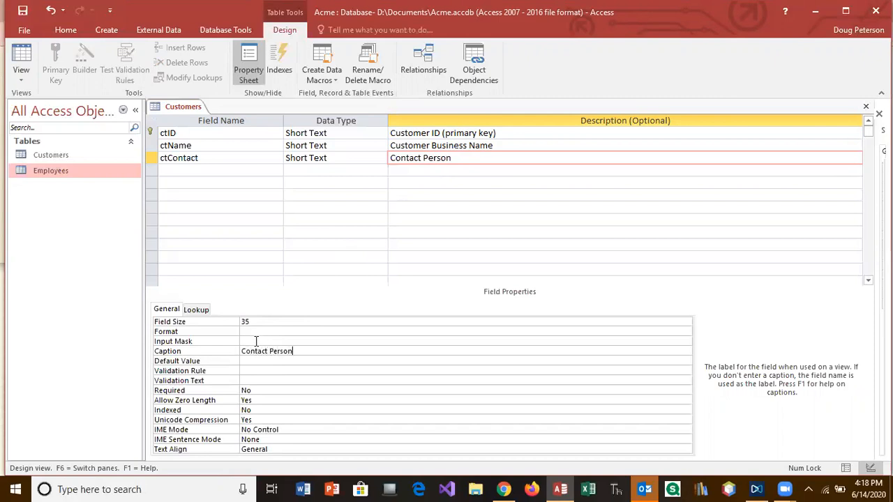
click(213, 170)
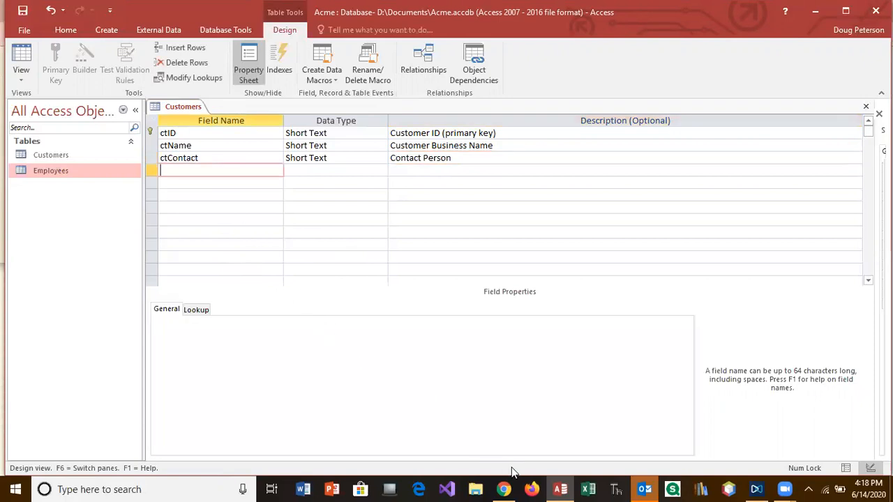
click(536, 492)
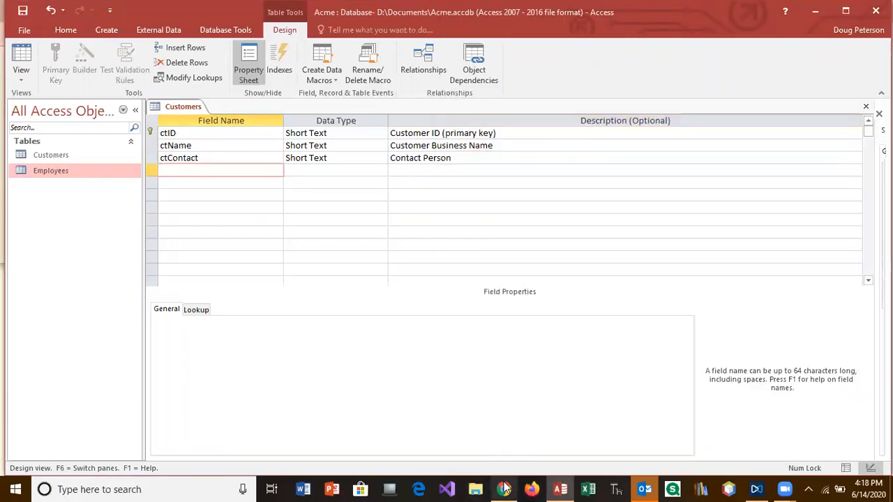
Review the Blackboard assignment's customer field list, then return to the Customers design
click(503, 489)
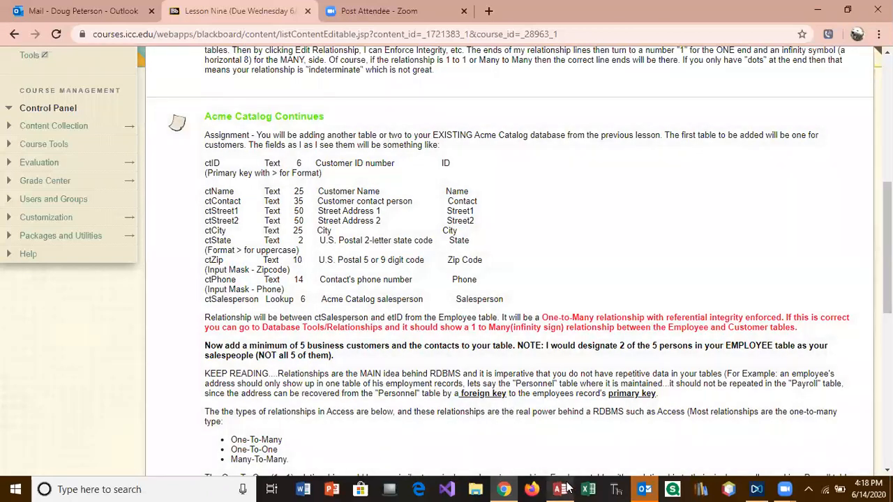
click(560, 489)
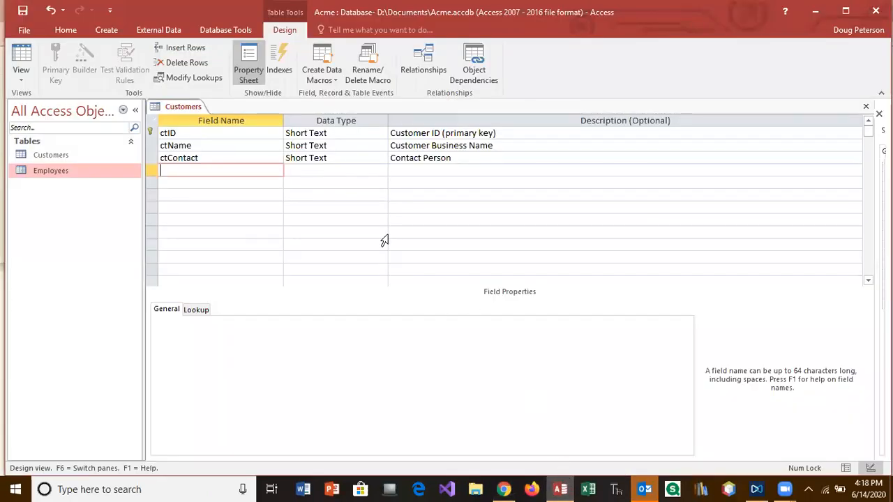
Add ctStreet1 as Short Text described 'Street 1', size 50, caption 'Street 1'
text(Street1)
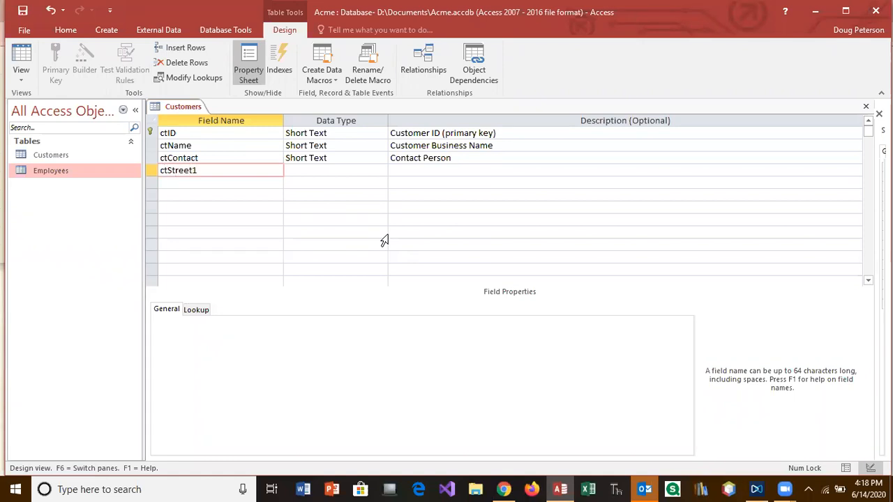
key(Tab)
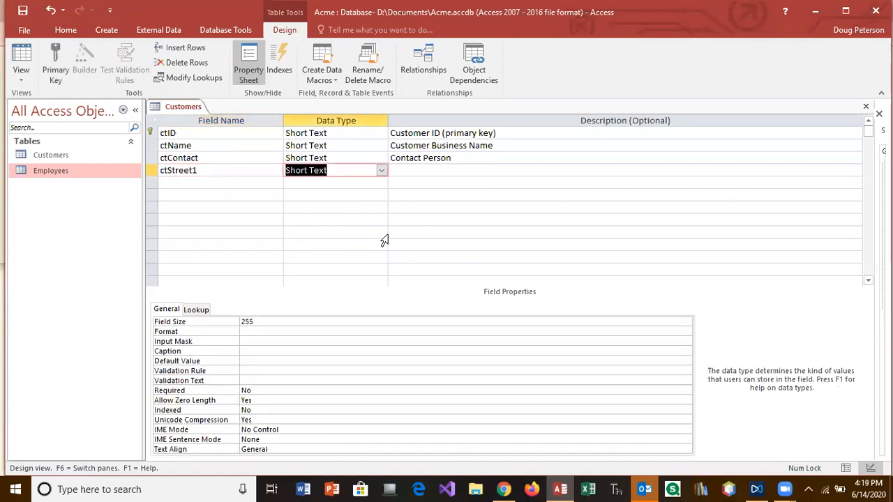
key(Tab)
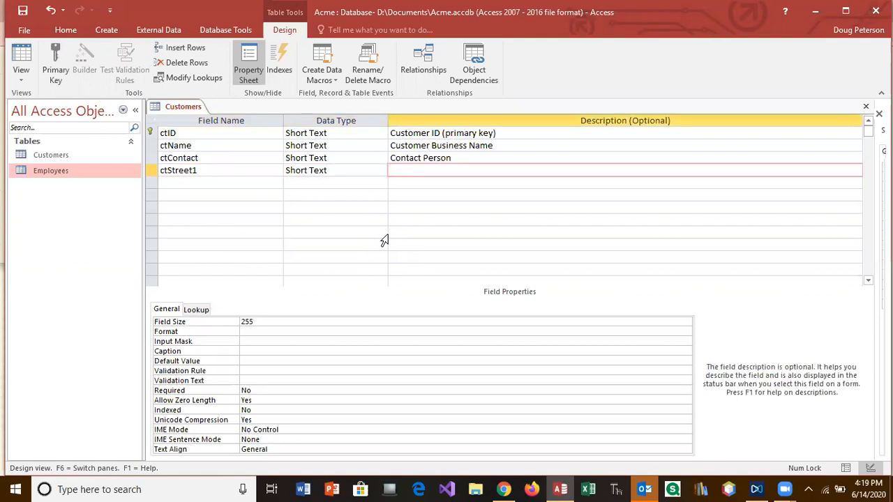
text(Street 1)
click(311, 323)
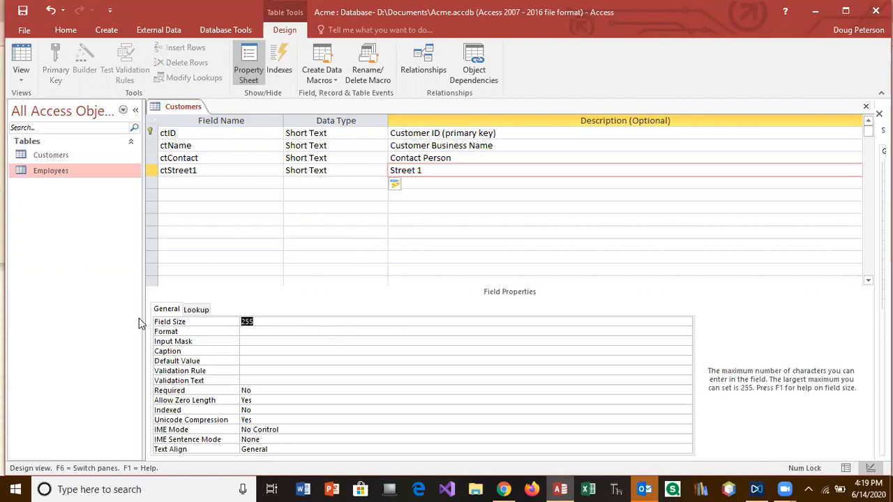
text(50)
click(253, 351)
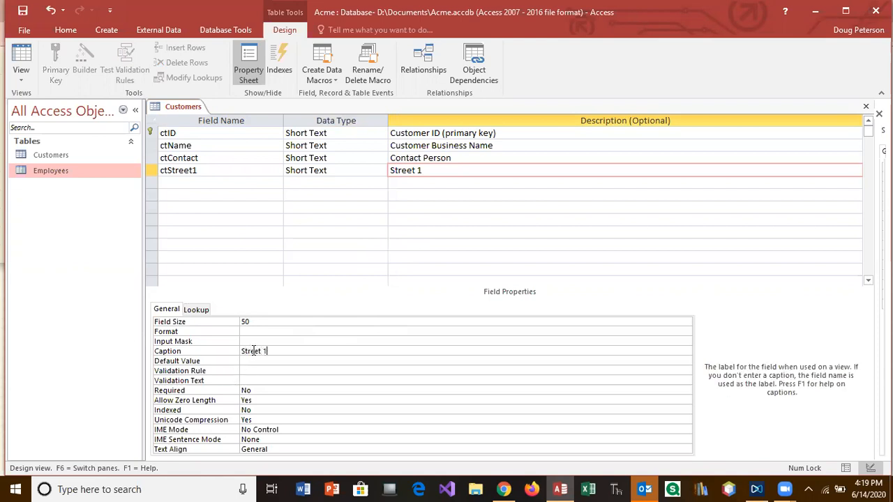
click(205, 181)
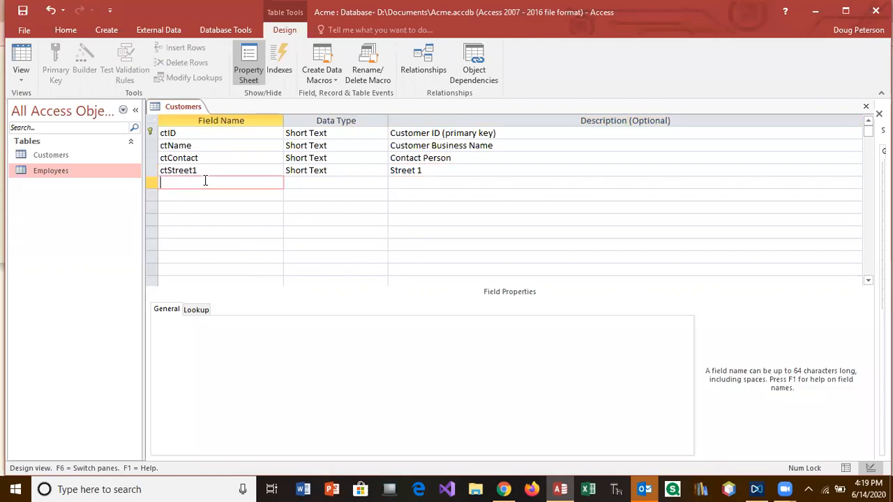
Add ctStreet2 as Short Text described 'Street2', size 50, caption 'Street 2'
text(ctStreet2)
key(Tab)
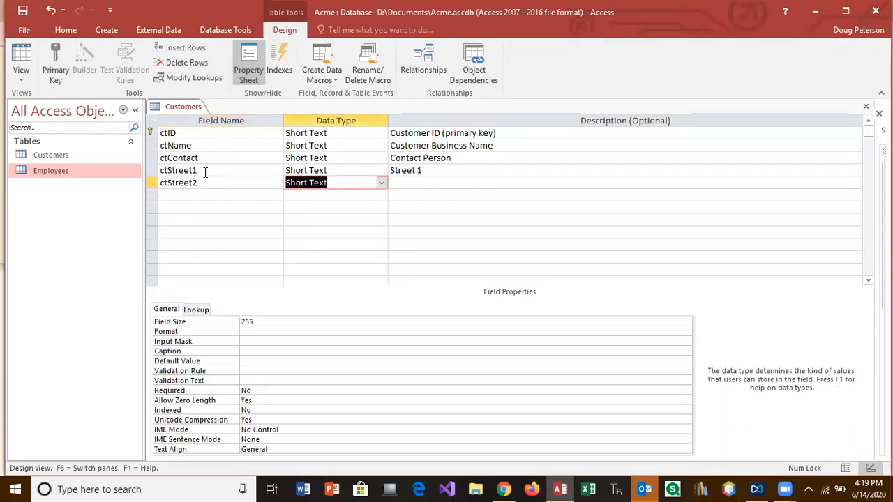
key(Tab)
text(Street2)
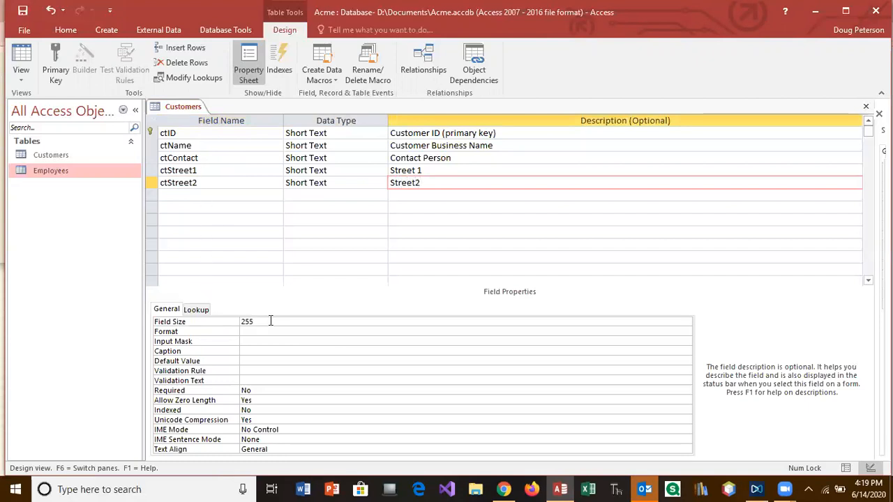
click(206, 322)
text(50)
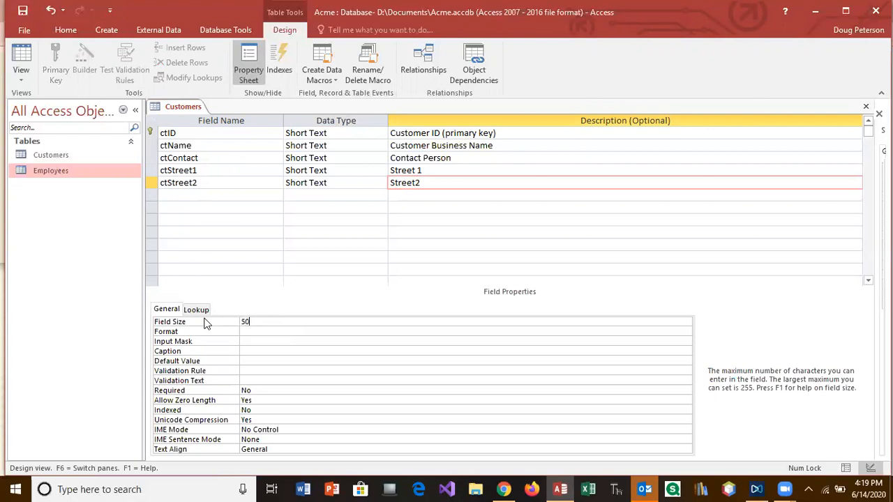
click(249, 353)
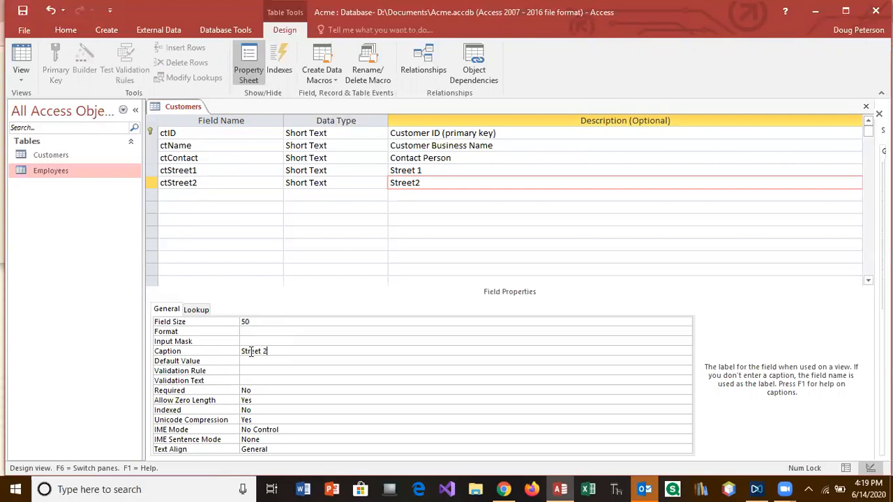
click(214, 196)
Add a ctCity Short Text field described 'City', fixing the field name to ctCity
text(ci)
key(BackSpace)
text(CI)
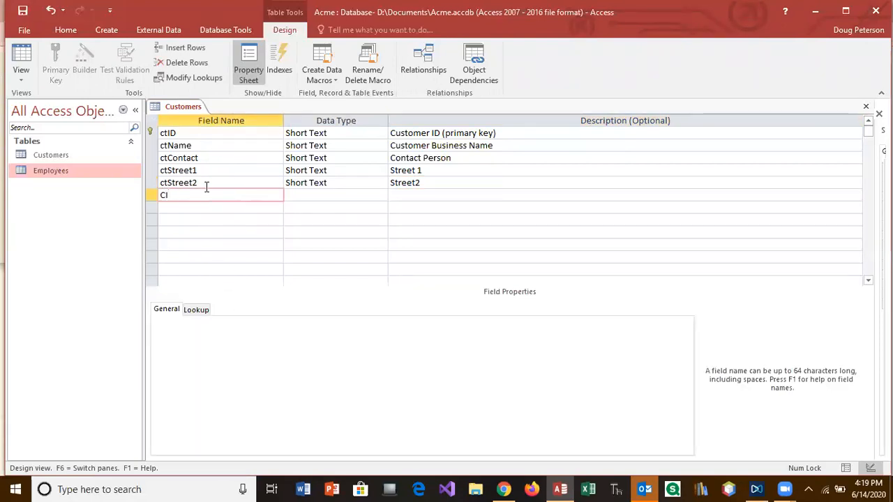
text(ty)
key(Tab)
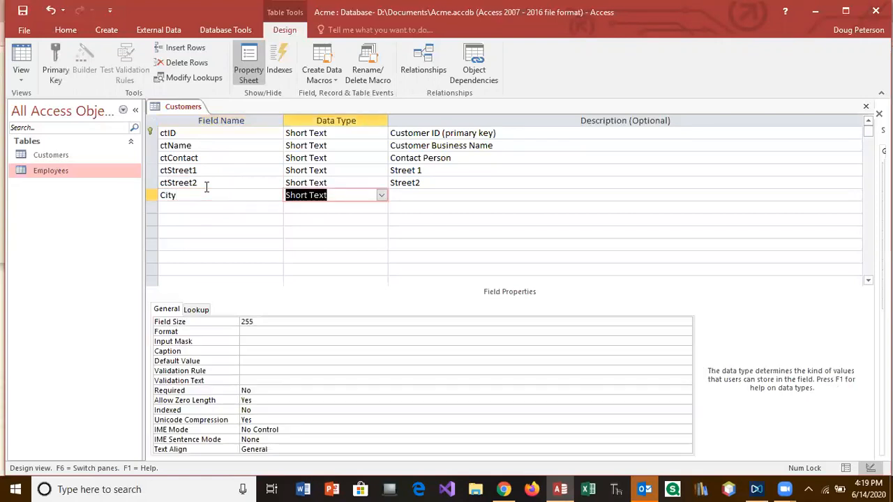
click(162, 195)
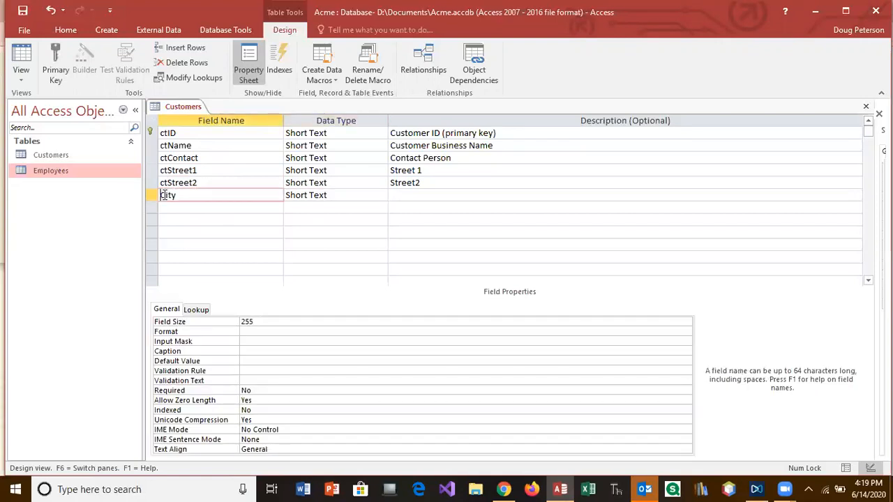
text(ct)
click(415, 186)
click(418, 195)
text(City)
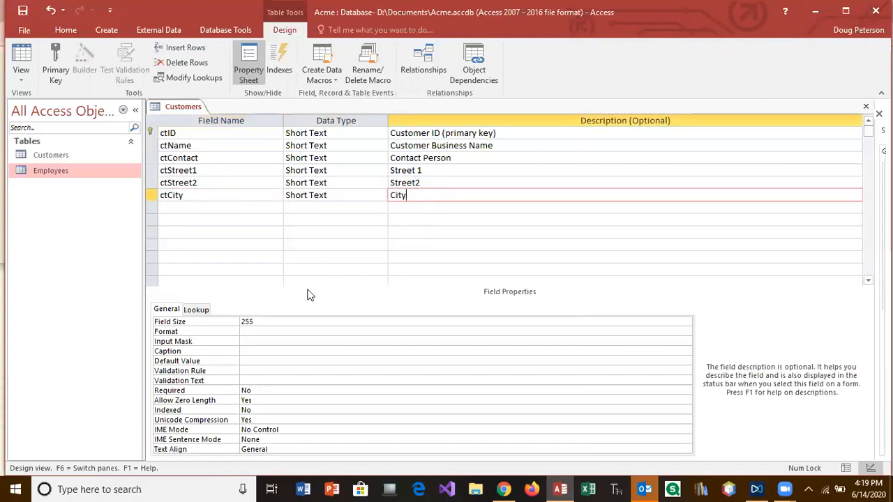
Clear ctCity's field size and check the assignment for the city length
double_click(249, 322)
key(BackSpace)
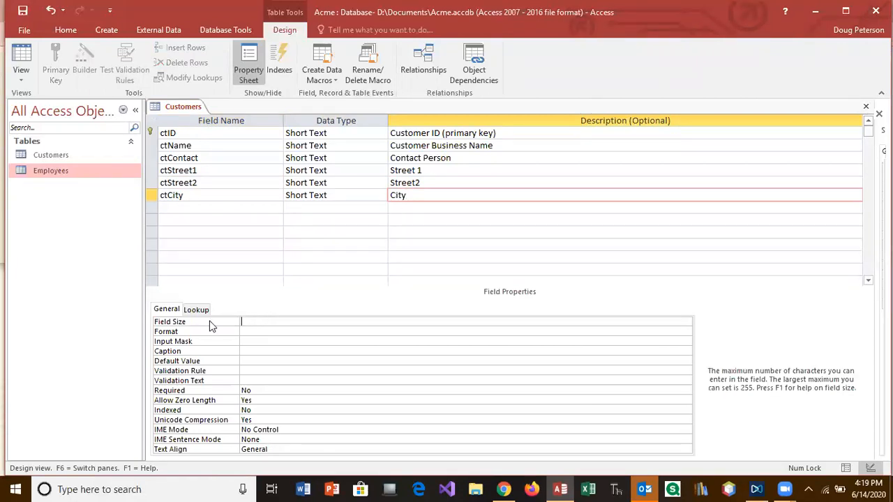
click(502, 489)
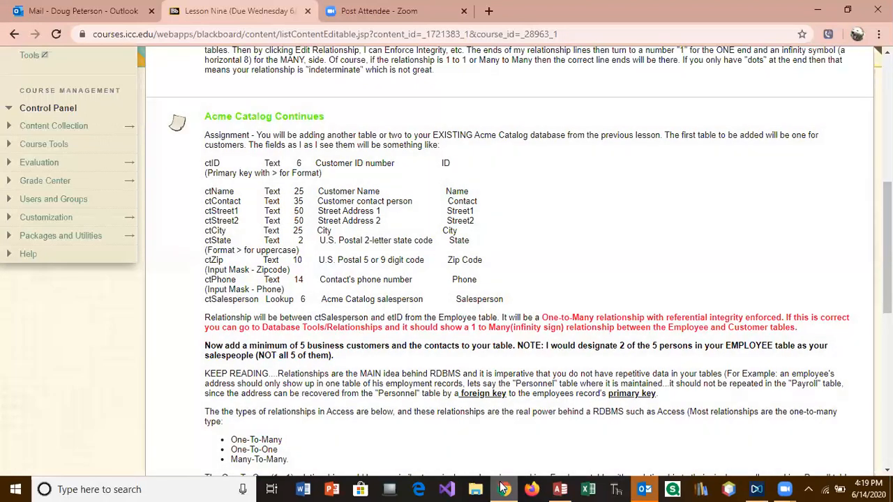
click(560, 489)
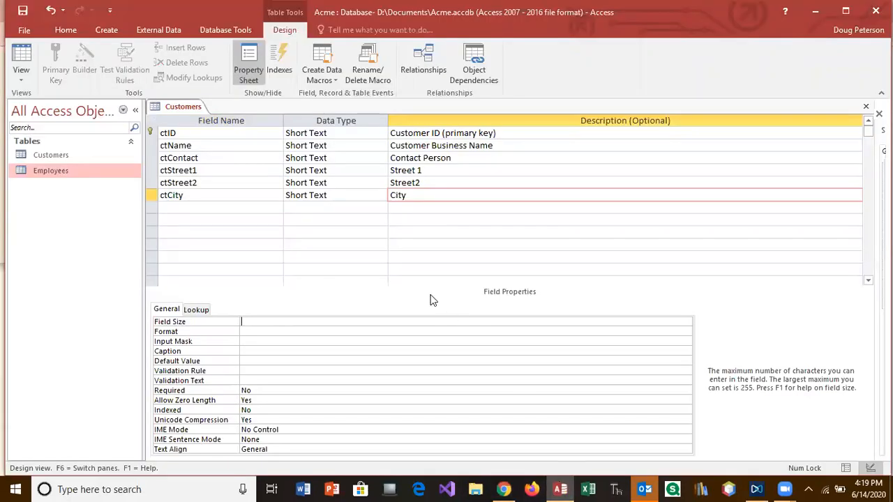
Finish ctCity with a field size entry of 5 and the caption 'City'
text(5)
click(285, 351)
text(City)
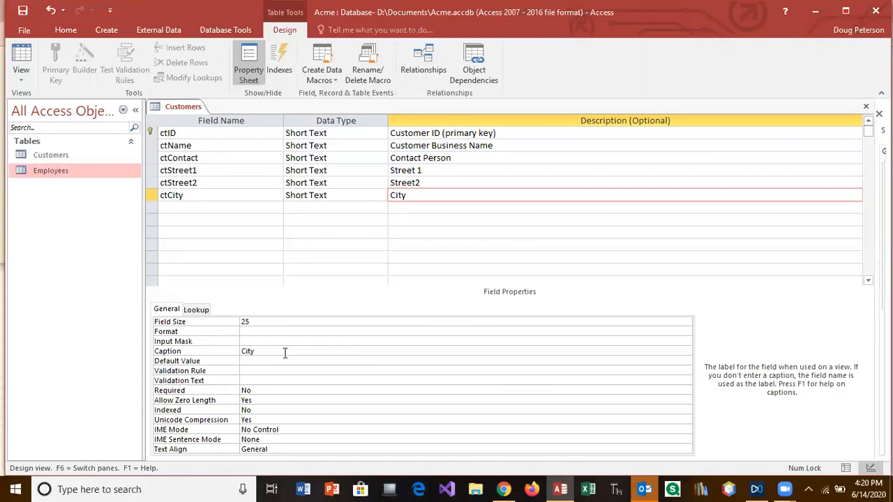
Add a ctState Short Text field described 'U.S. Postal Service 2-Letter State Abbreviation'
click(213, 208)
text(ctState)
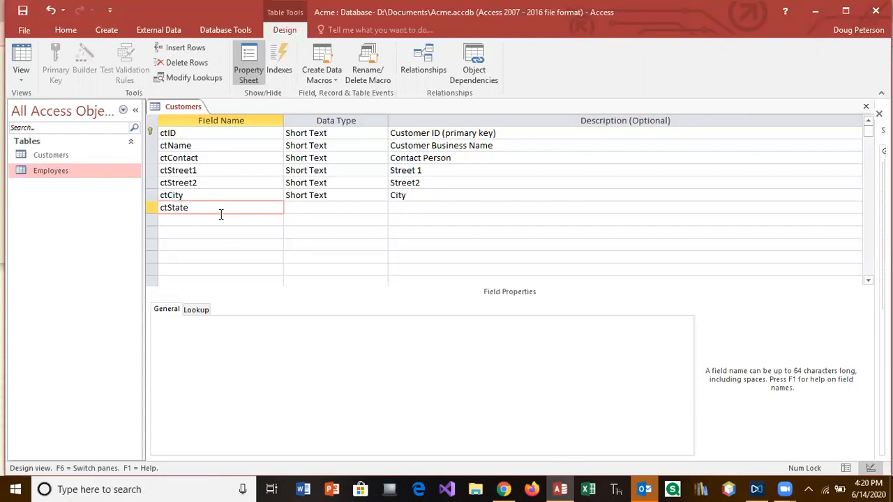
key(Tab)
key(Tab)
text(U.S.Pos)
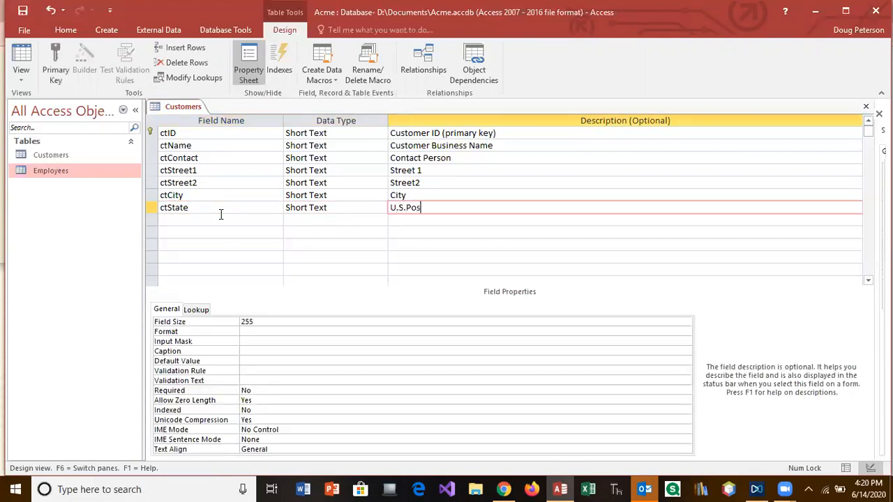
text(tal Servvices)
key(BackSpace)
key(BackSpace)
key(BackSpace)
key(BackSpace)
text(ice 2-Letter)
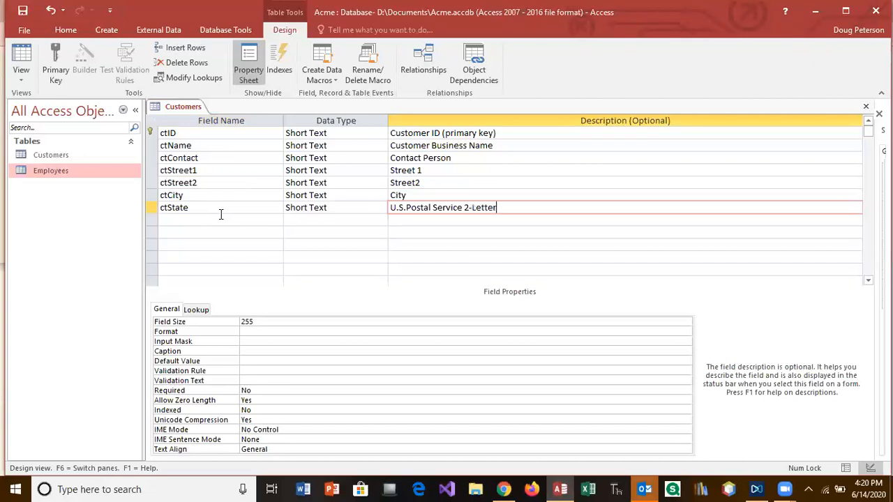
text( State Ab)
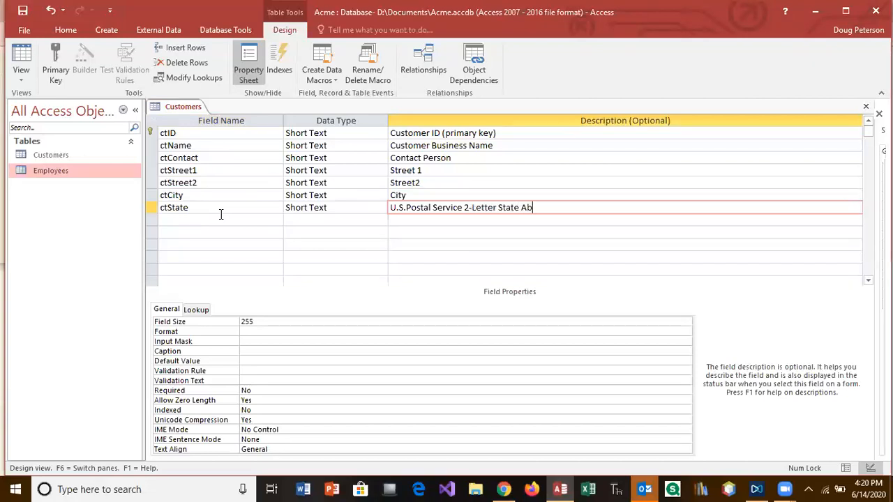
text(breviation)
Give ctState size 2, format '>' and caption 'State', then begin a ctZipCode field
double_click(257, 321)
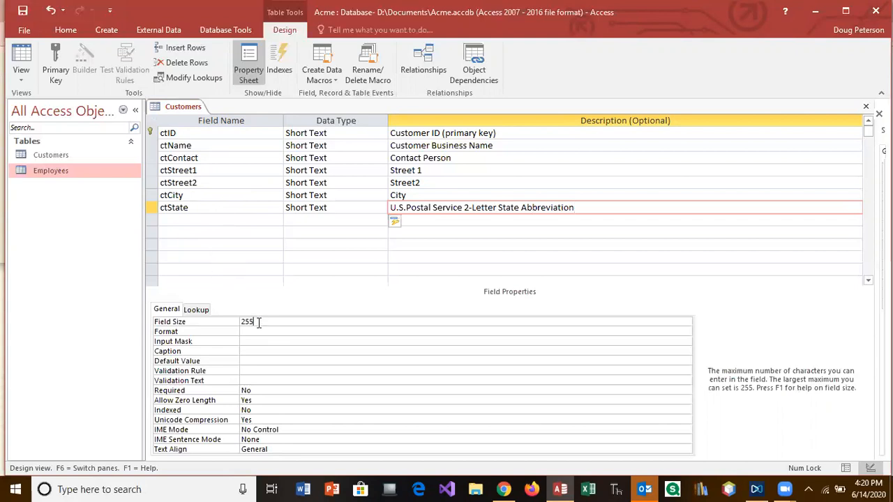
text(2)
click(264, 333)
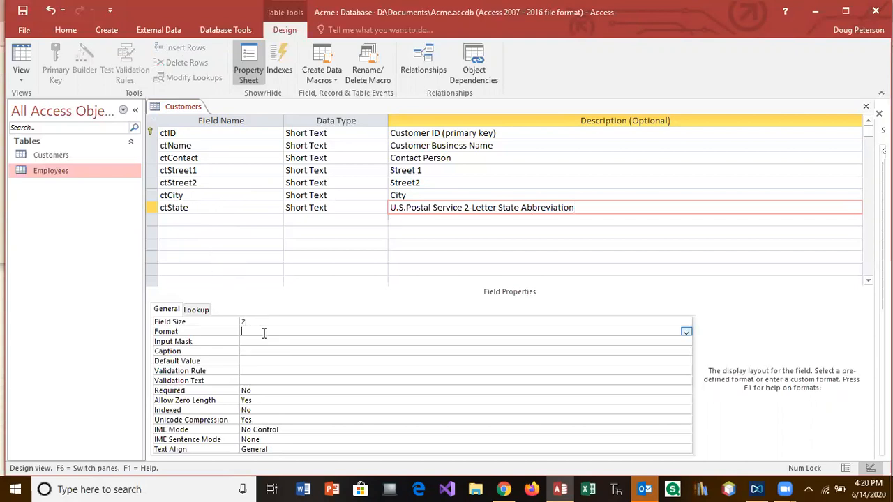
text(>)
click(245, 351)
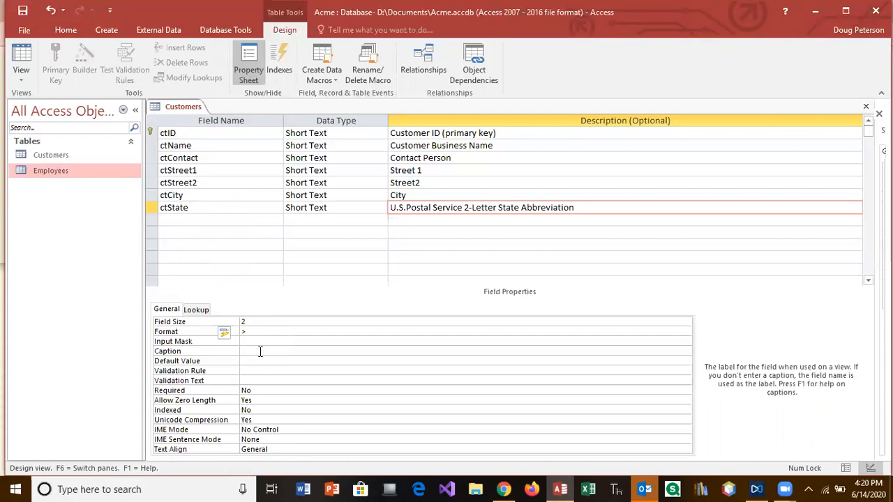
text(State)
click(194, 220)
text(ctZip)
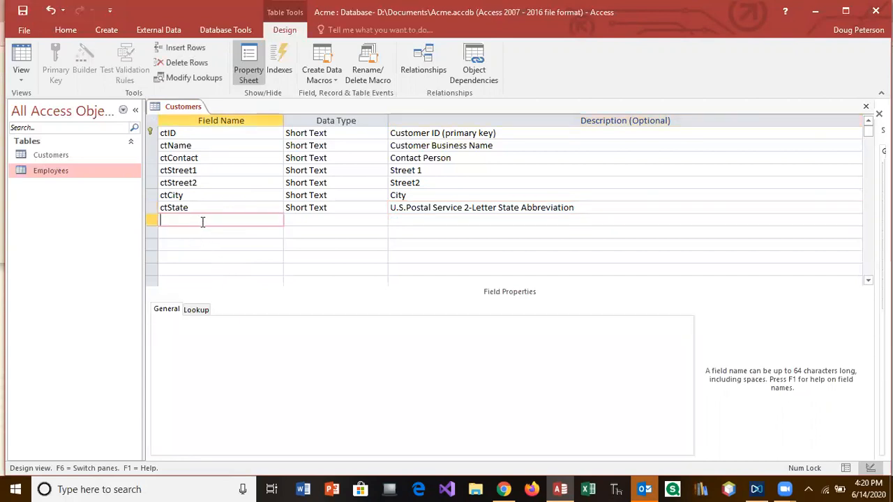
text(Code)
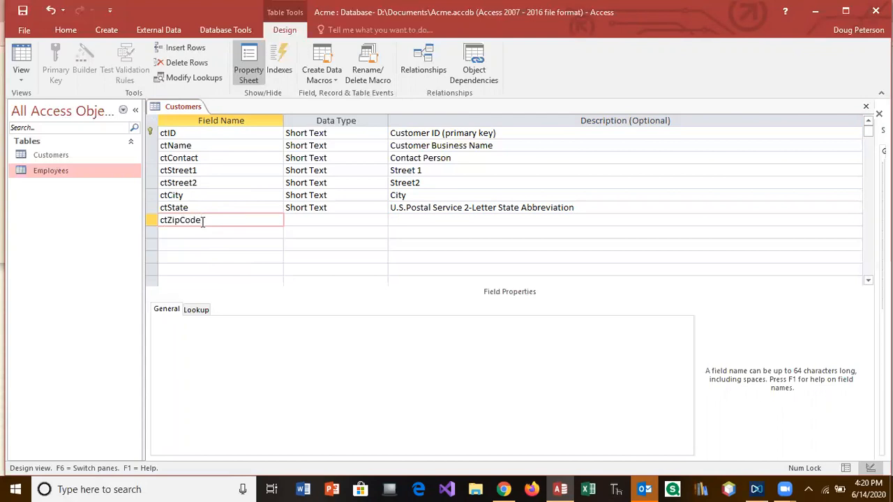
Describe ctZipCode as 'U.S. Postal Service 5 or 9 digit Zip Code' and set its field size to 11
key(Tab)
key(Tab)
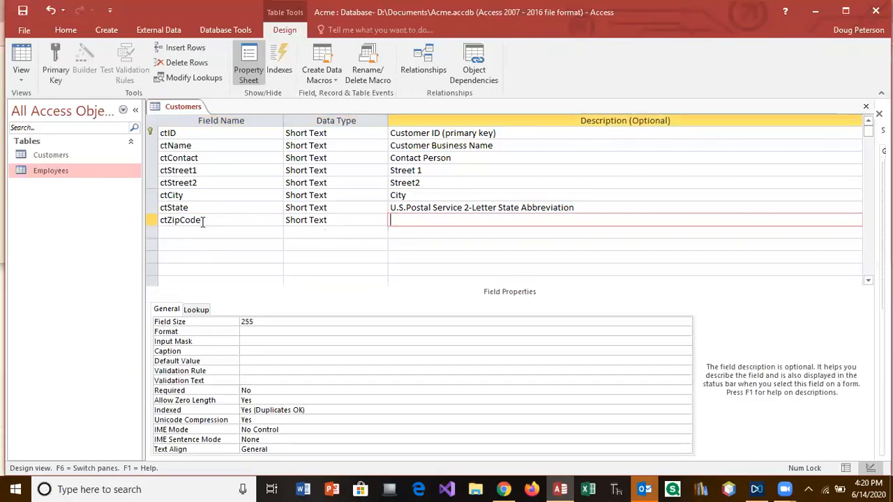
text(U.S.Postal)
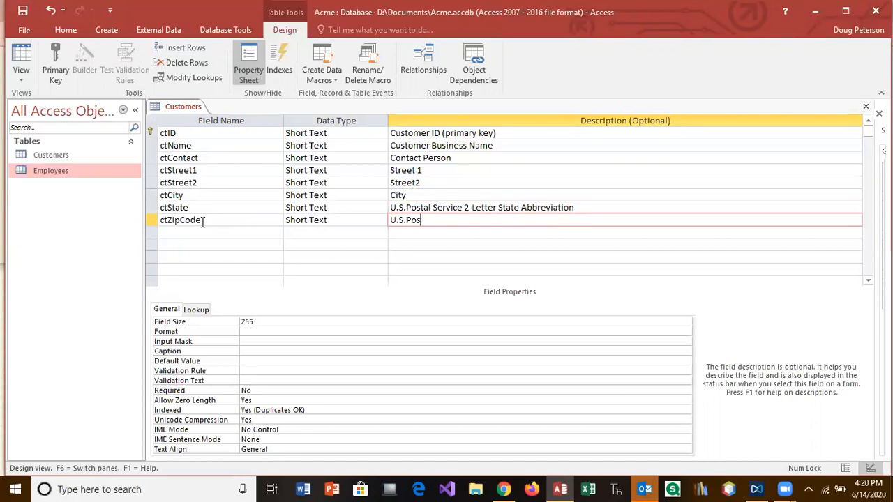
key(BackSpace)
key(BackSpace)
text(Sr)
text(rvic)
text(e 5)
text( or 9 digit)
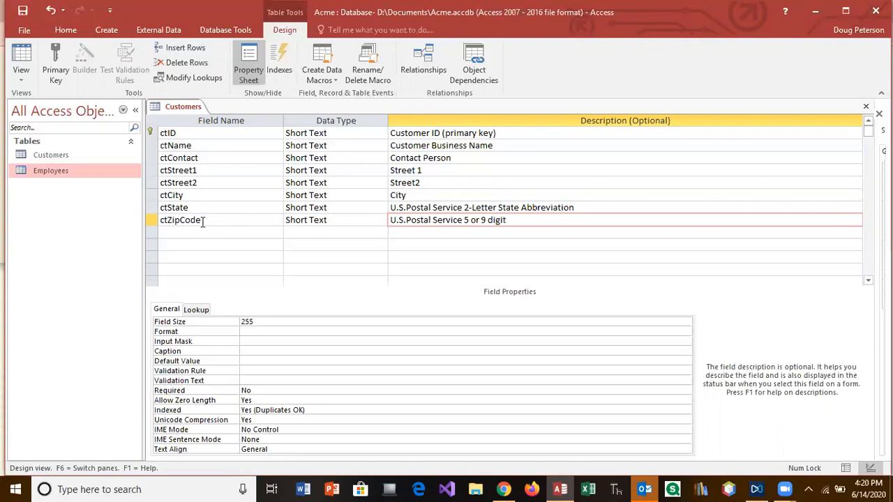
text( Zip Code)
click(261, 323)
key(BackSpace)
key(BackSpace)
key(BackSpace)
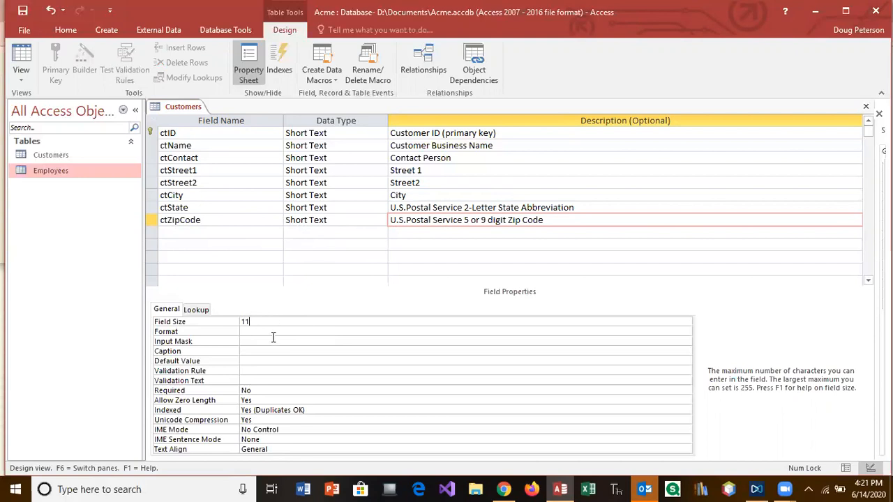
click(272, 341)
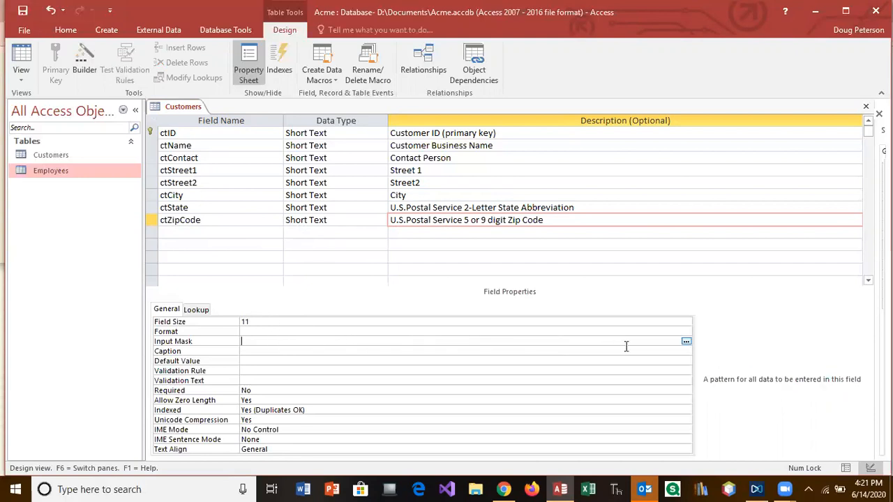
Save the table and apply the standard Zip Code input mask to ctZipCode
click(686, 342)
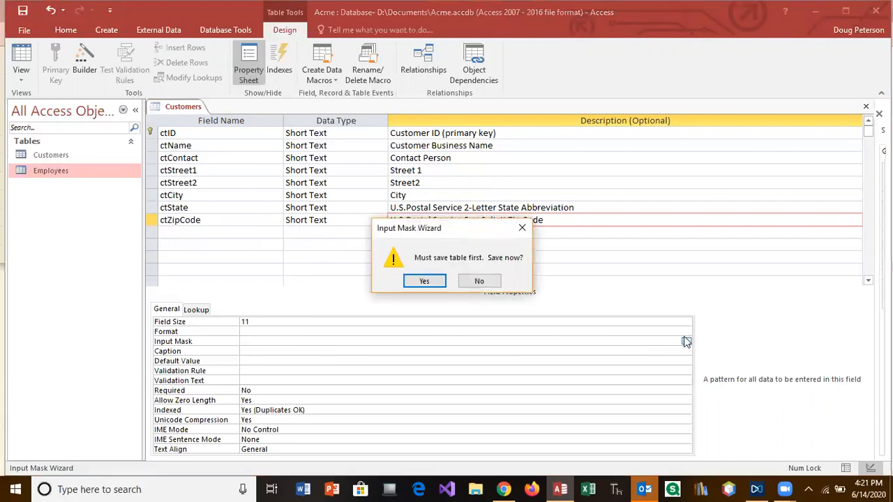
click(424, 279)
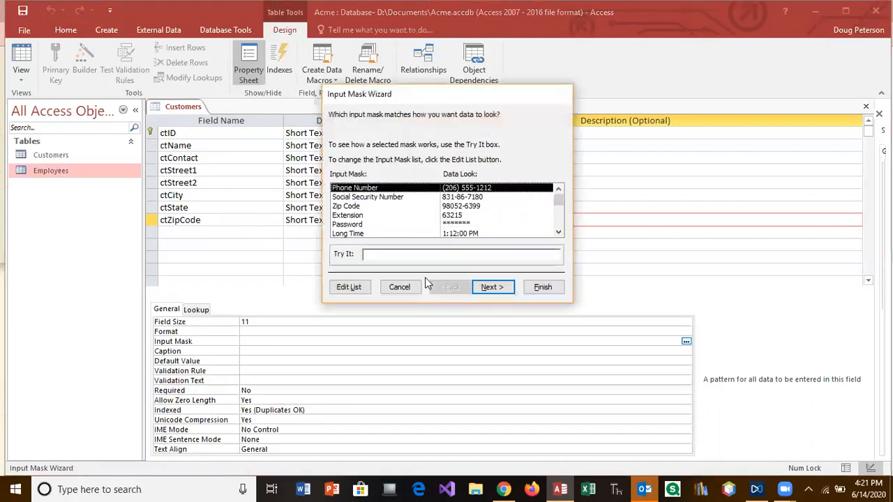
click(353, 207)
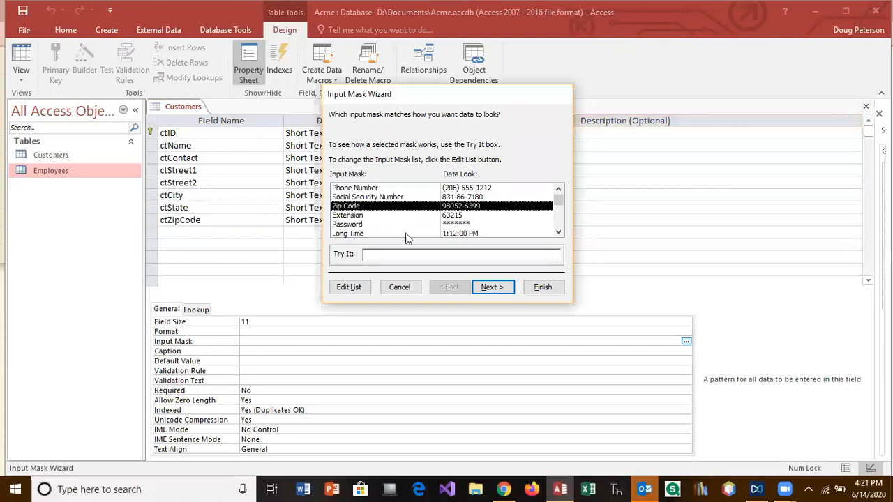
click(542, 288)
Caption the zip field 'Zip Code', then add Short Text field ctPhone, 'Contact's Phone Number', size 14
click(245, 351)
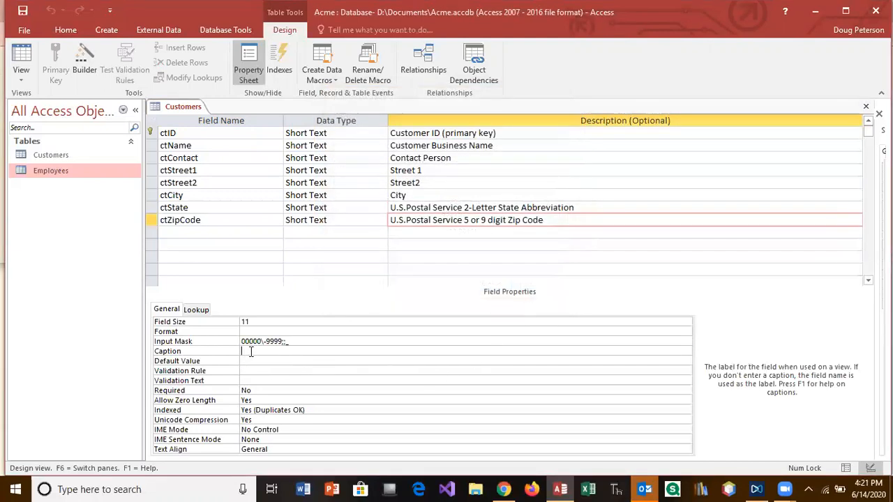
text(Zip Code)
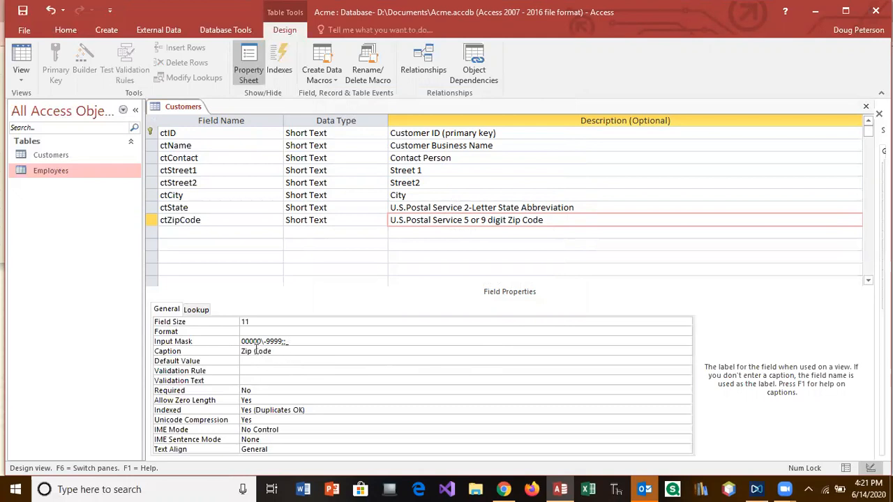
click(186, 233)
text(ctPhone)
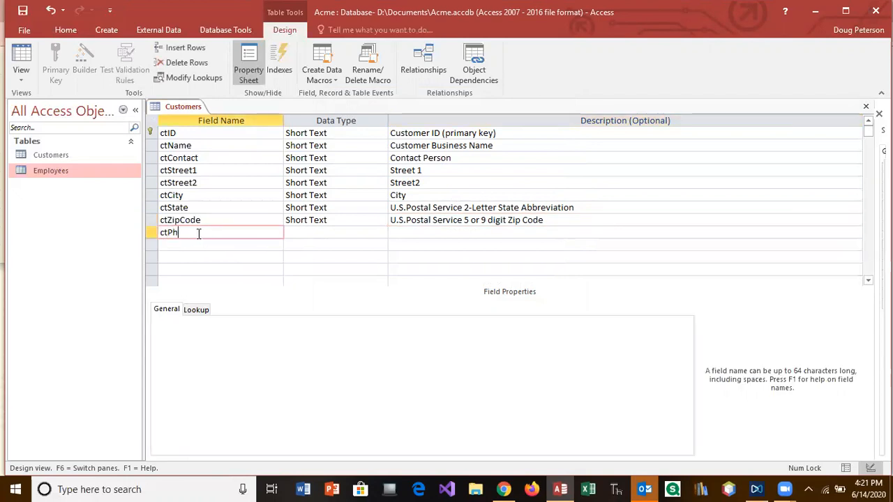
key(Tab)
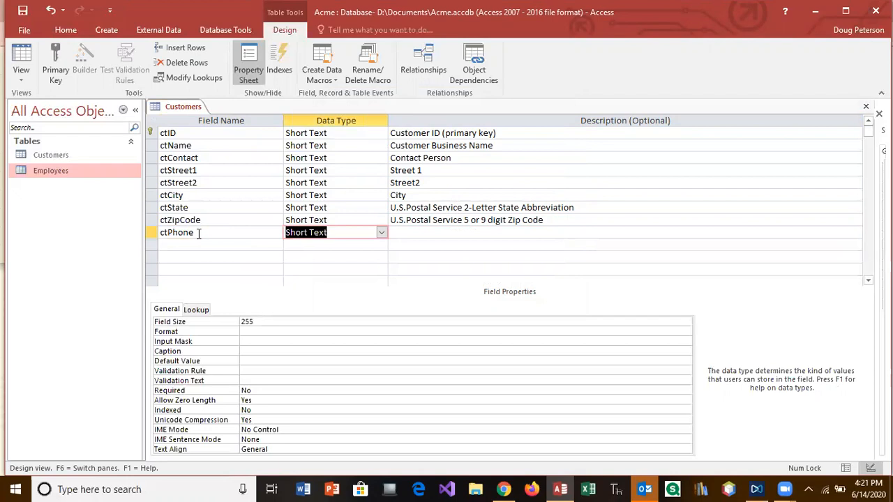
key(Tab)
text(Contact)
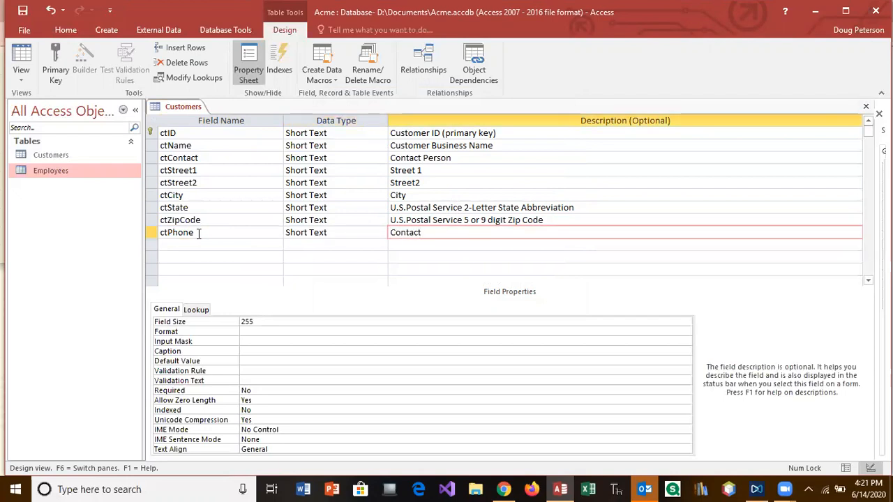
text('s Phone Number)
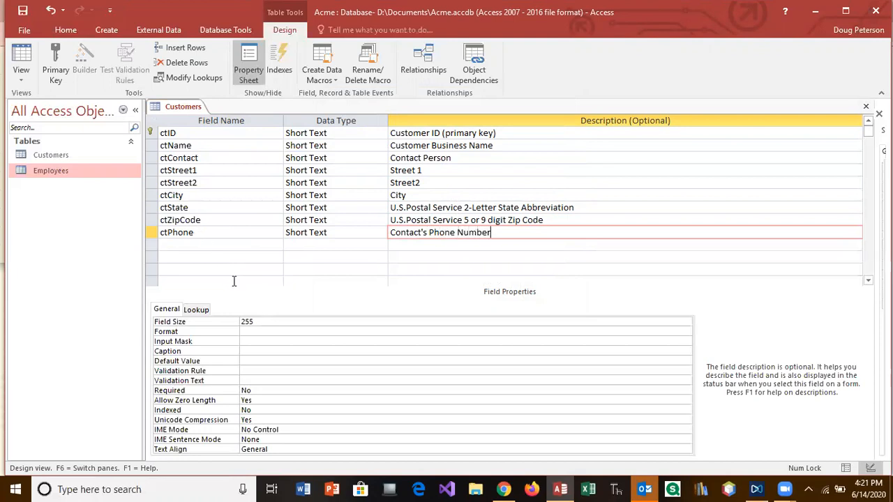
double_click(250, 321)
text(14)
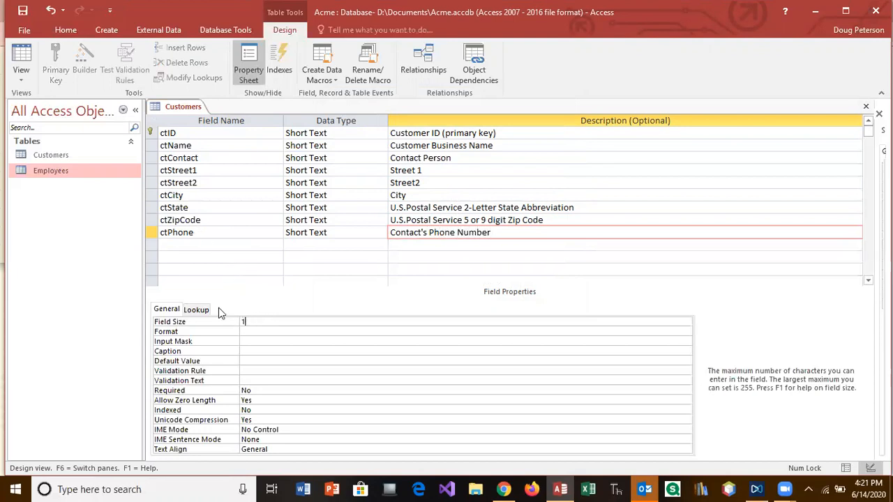
click(262, 342)
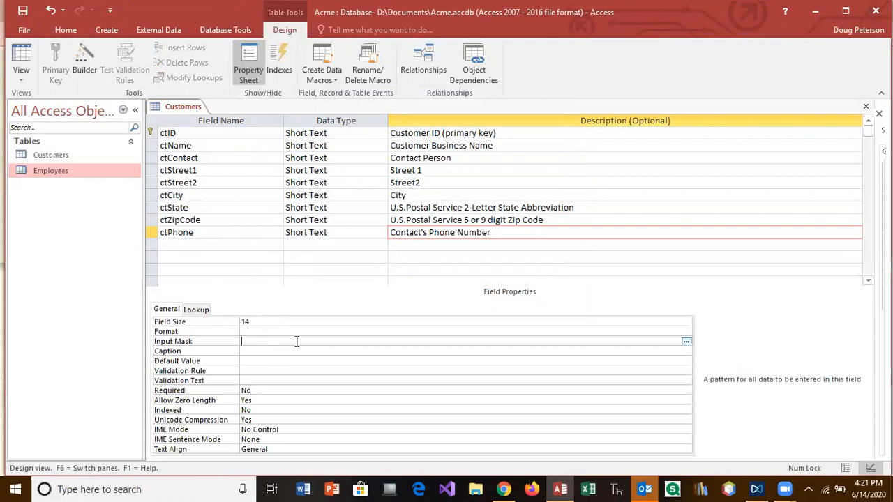
Save the table, give ctPhone the Phone Number input mask and caption it 'Contact Phone'
click(686, 341)
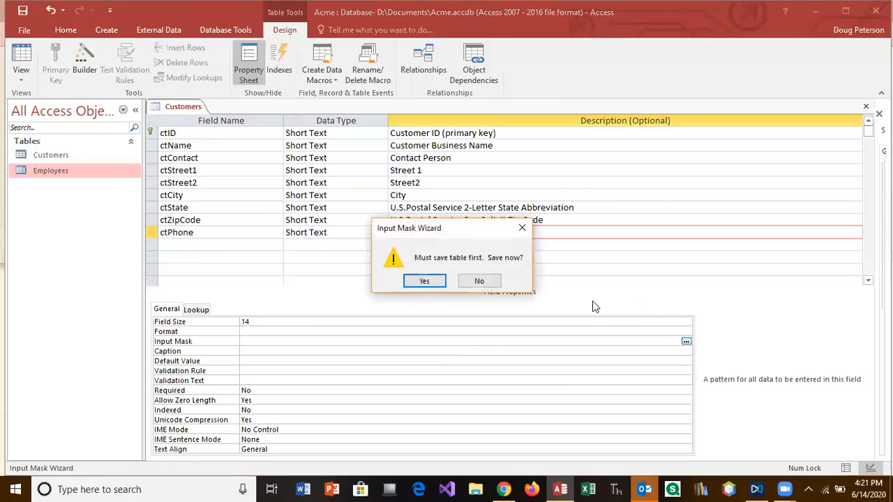
click(425, 281)
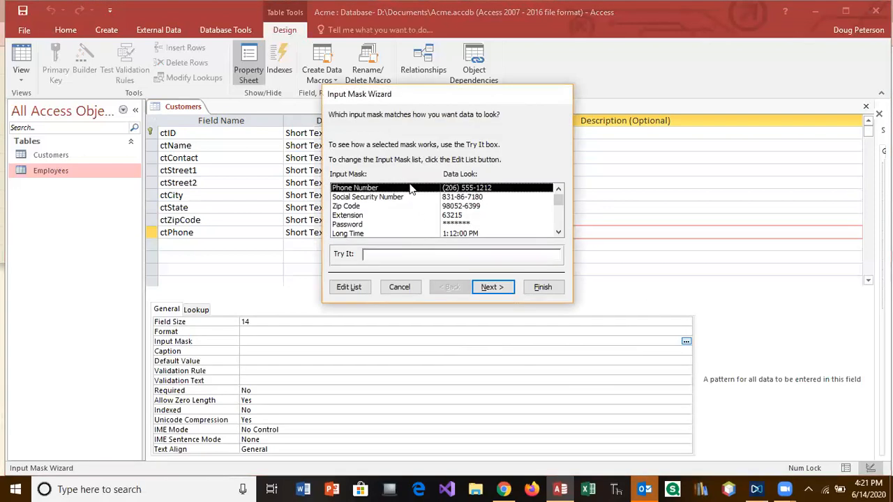
click(537, 287)
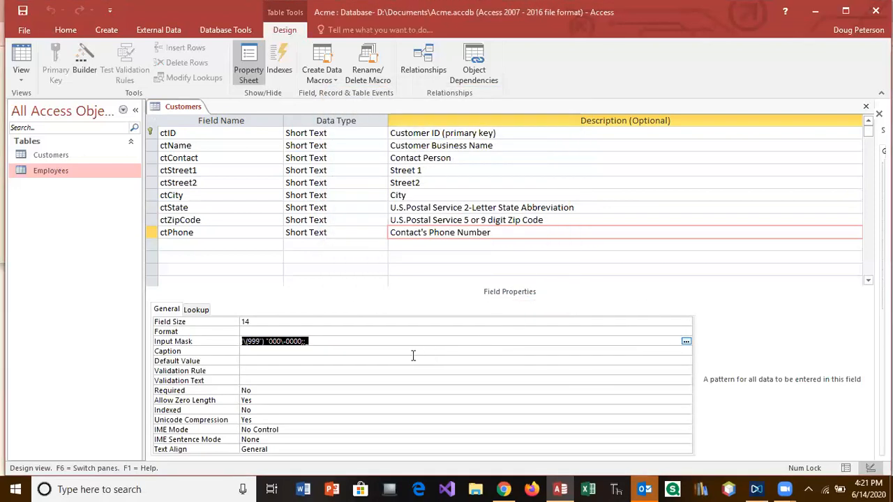
click(259, 351)
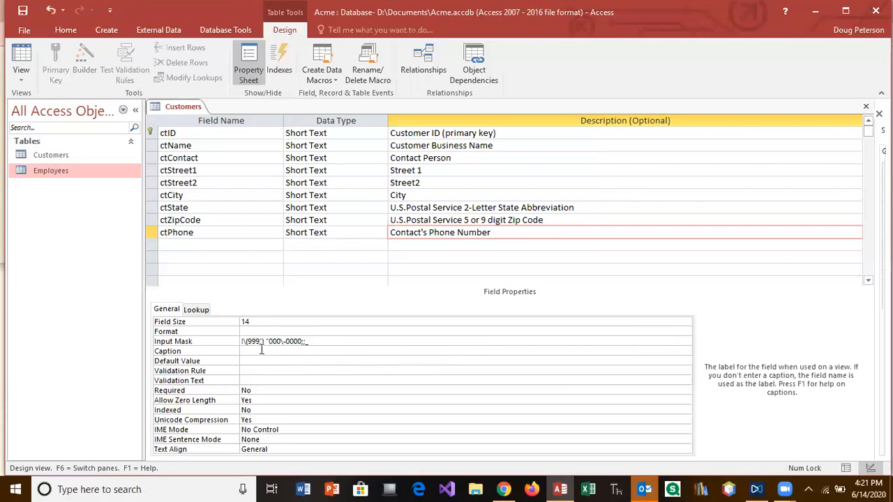
text(Contact Phone)
click(241, 246)
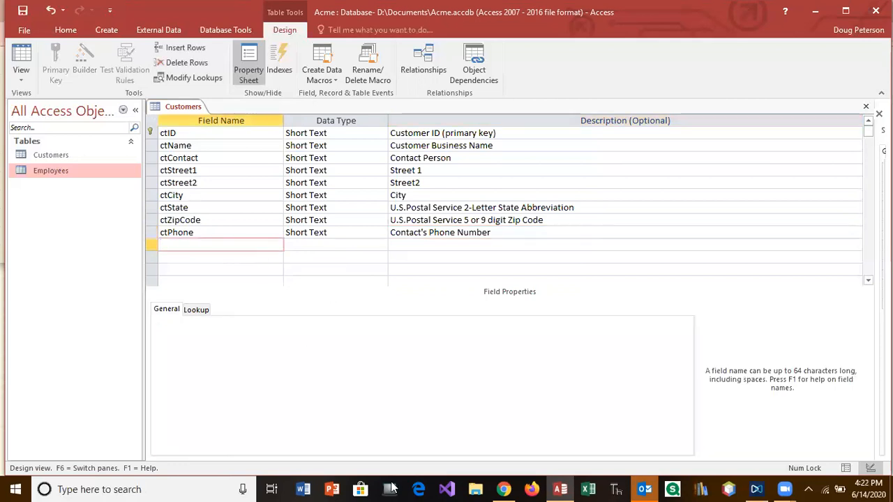
click(503, 489)
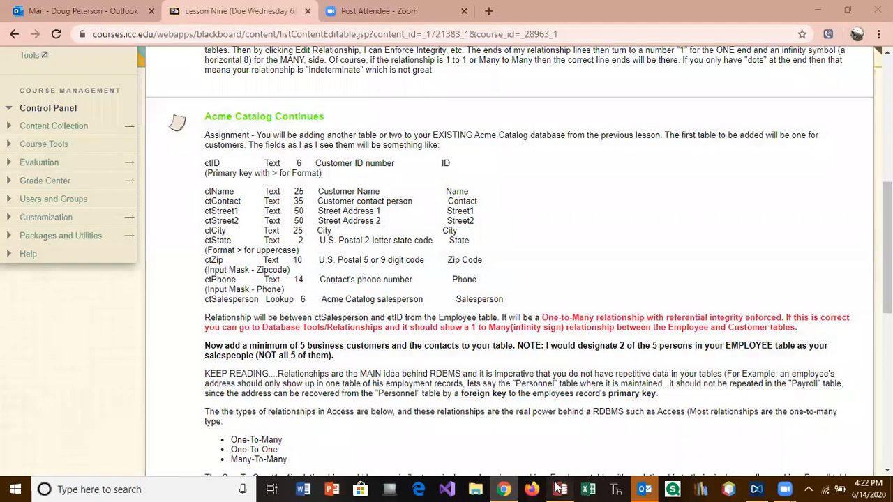
click(558, 489)
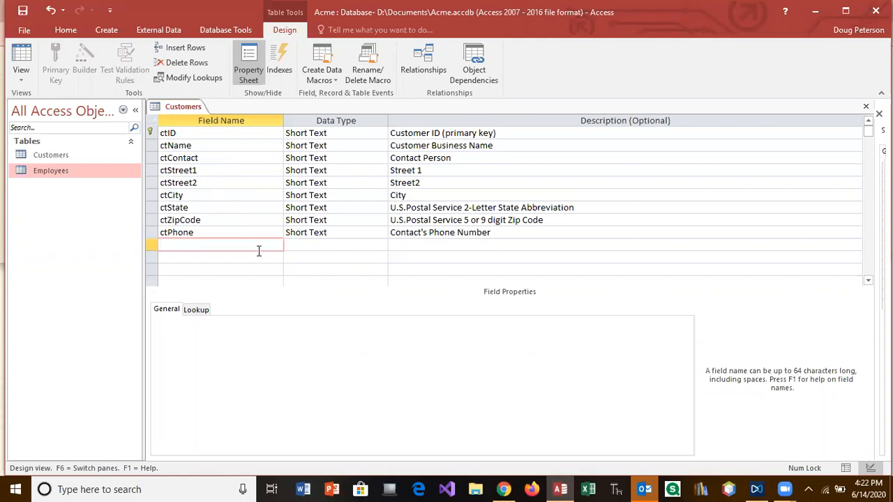
Name the new field ctEmployee and choose Lookup Wizard as its data type
text(ct)
text(Employee)
click(296, 241)
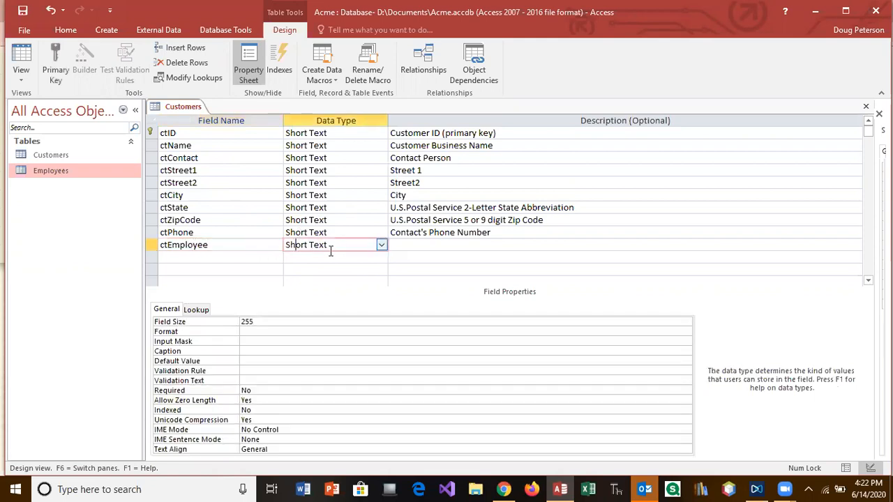
click(381, 245)
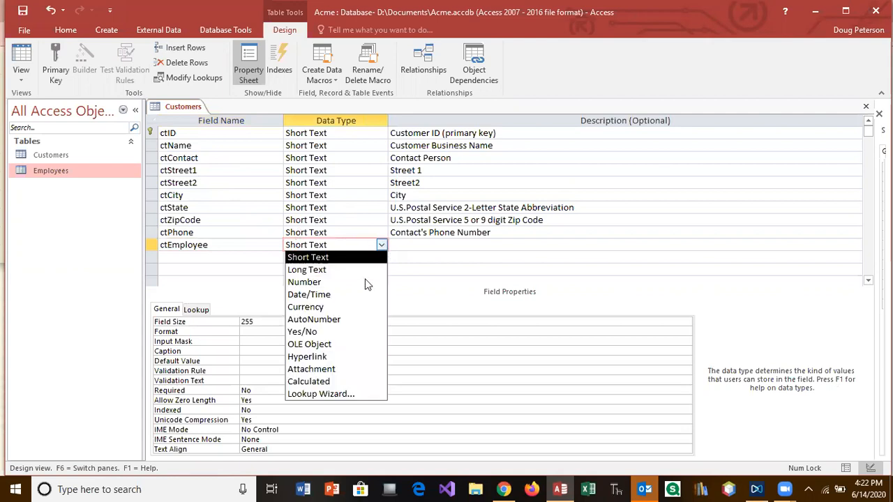
click(340, 394)
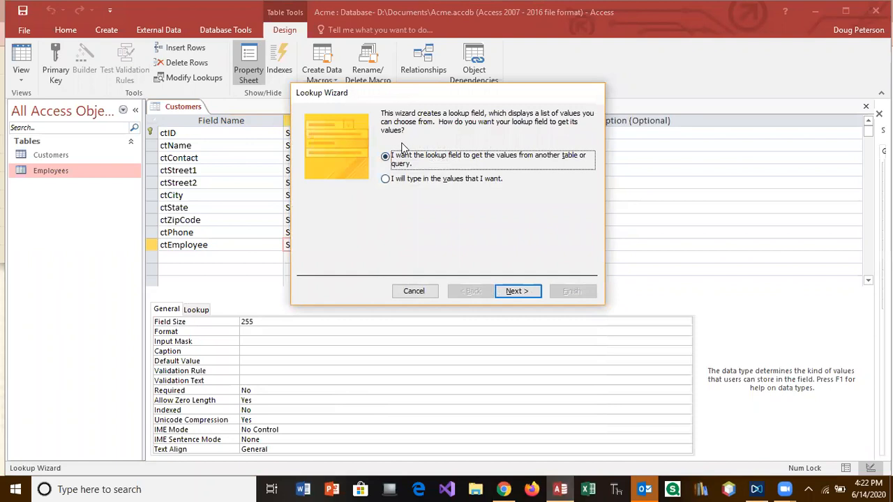
Take the ctEmployee lookup values from the Employees table
click(524, 292)
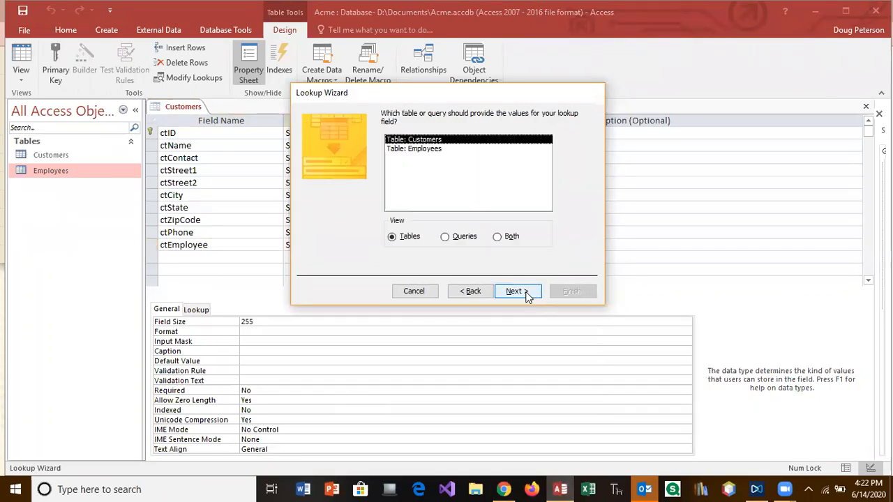
click(429, 153)
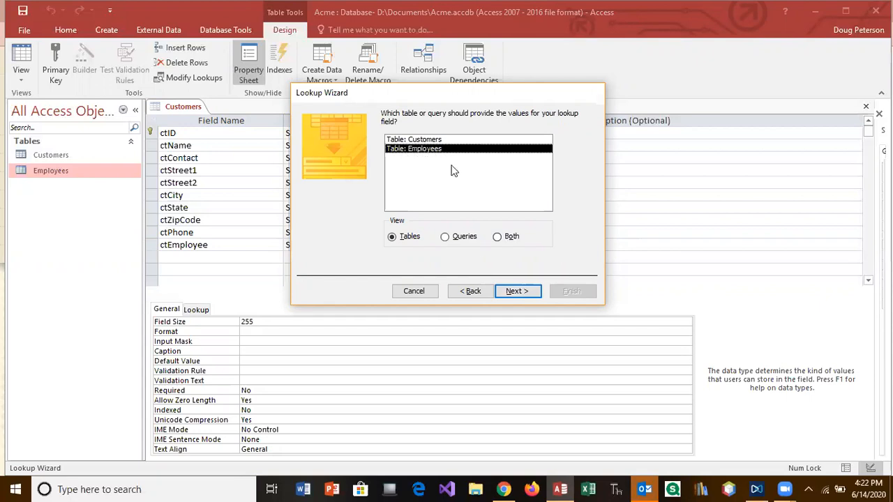
click(522, 293)
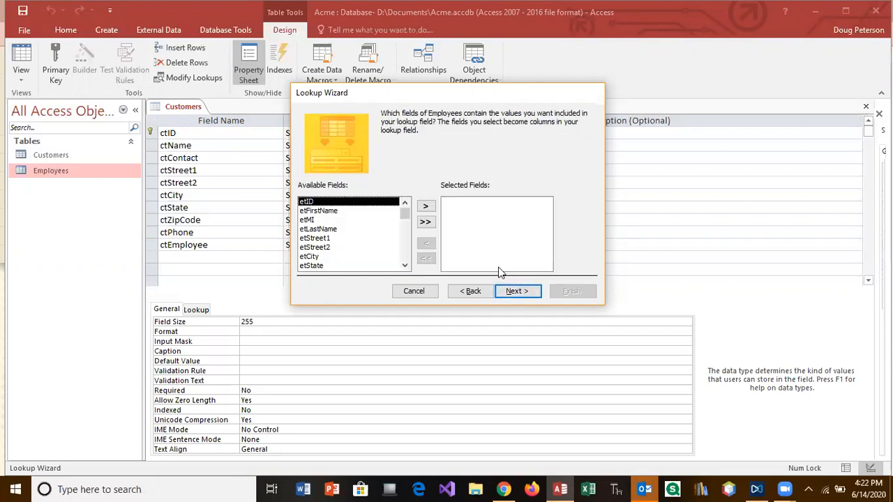
Use etID, etFirstName and etLastName as lookup columns, sorted ascending by etID
click(424, 207)
click(424, 207)
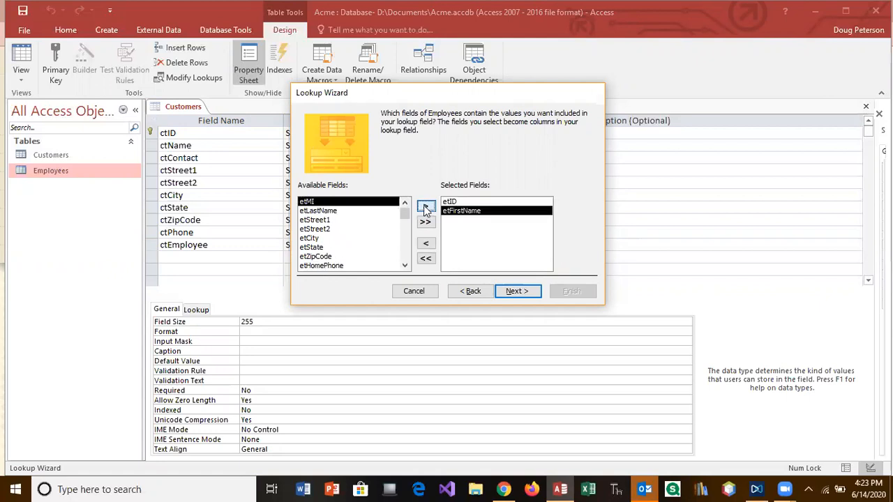
click(336, 211)
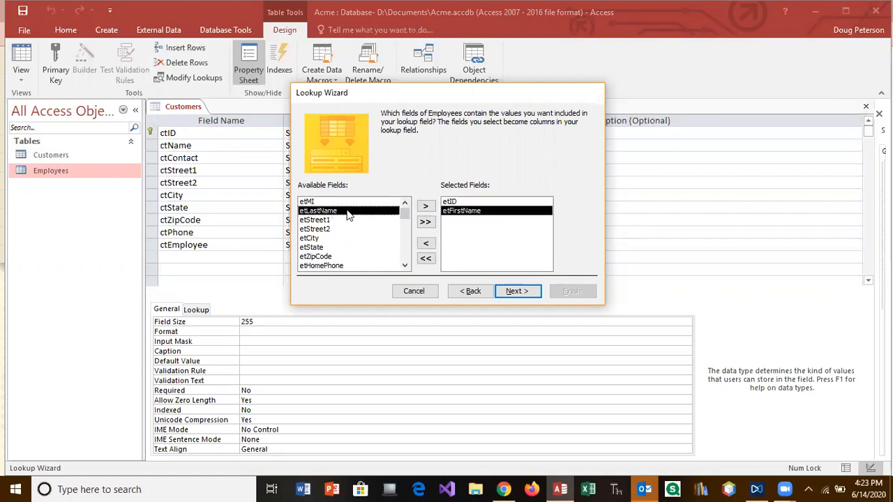
click(426, 206)
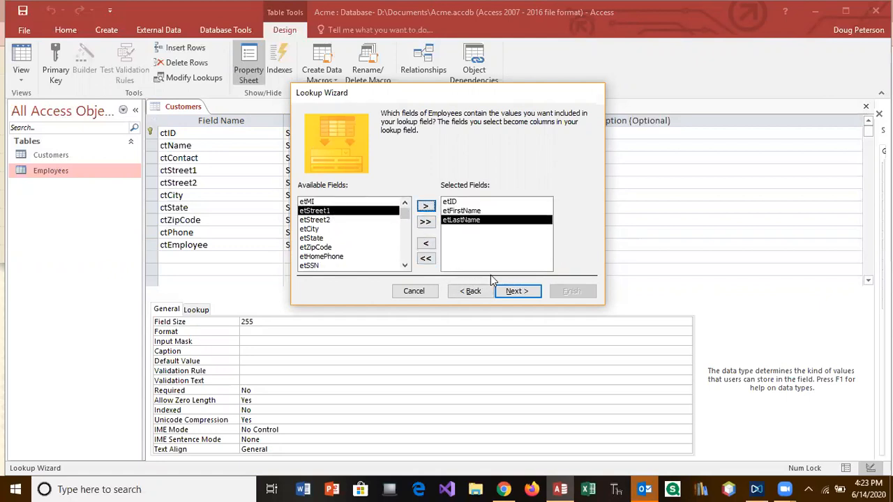
click(518, 292)
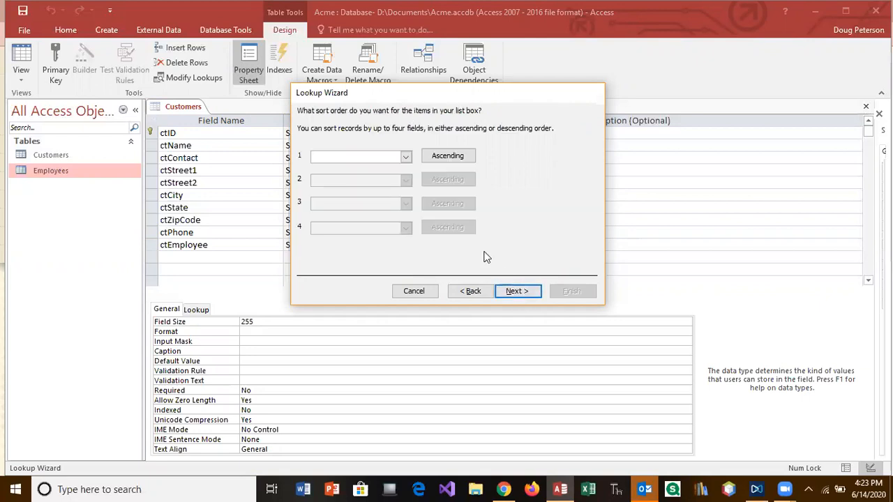
click(408, 159)
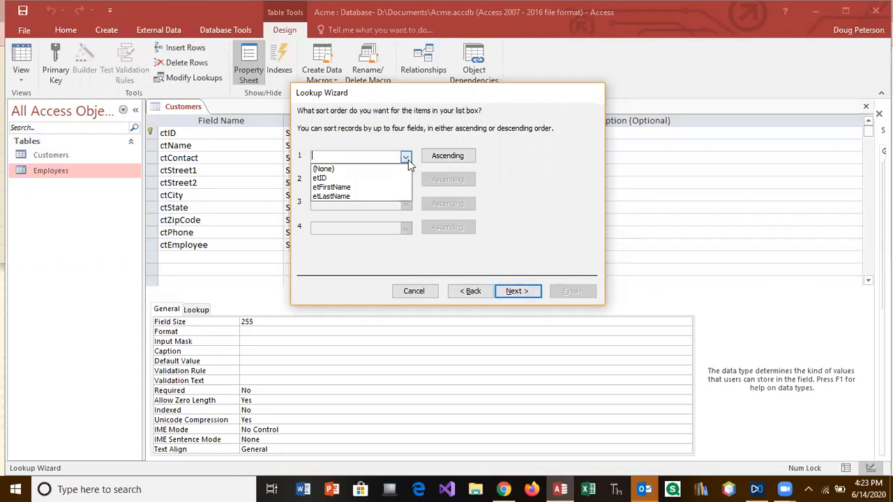
click(368, 178)
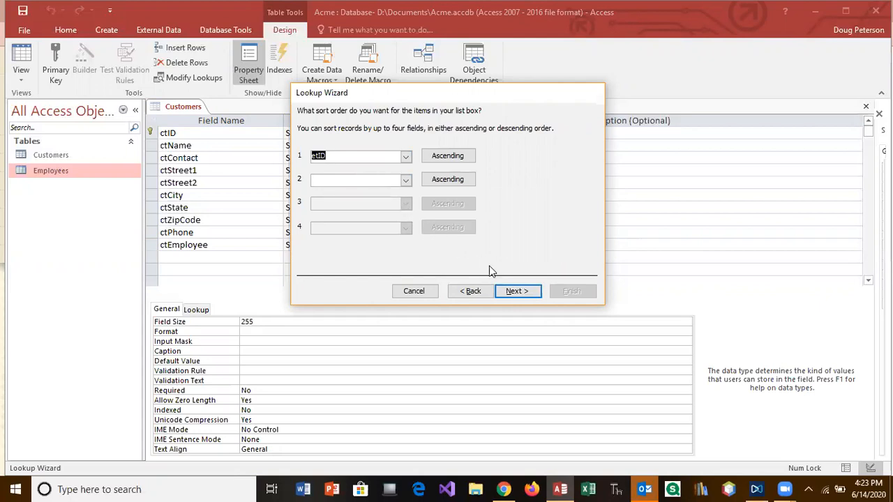
click(514, 290)
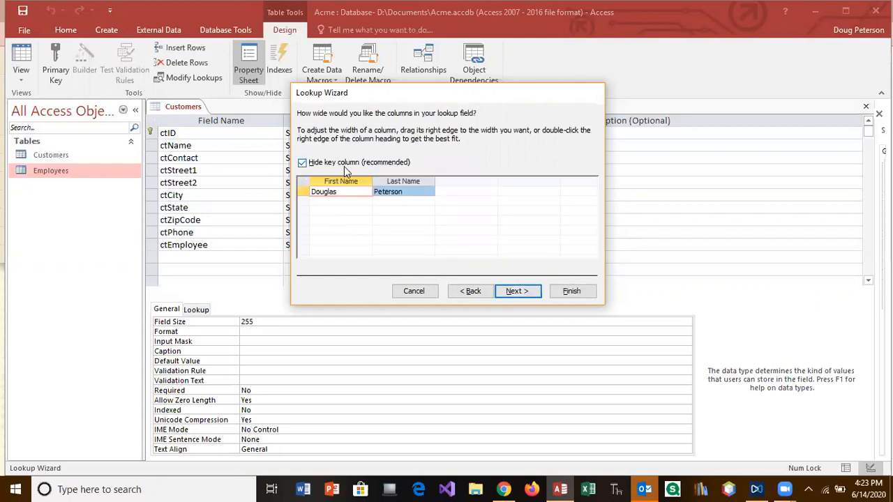
Show a narrowed ID column, store etID, and enable data integrity with Restrict Delete
click(302, 163)
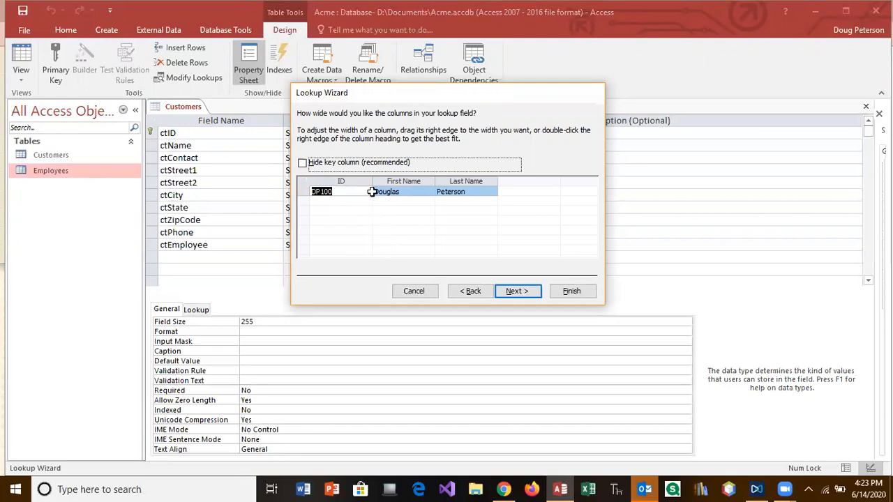
drag(371, 180, 346, 179)
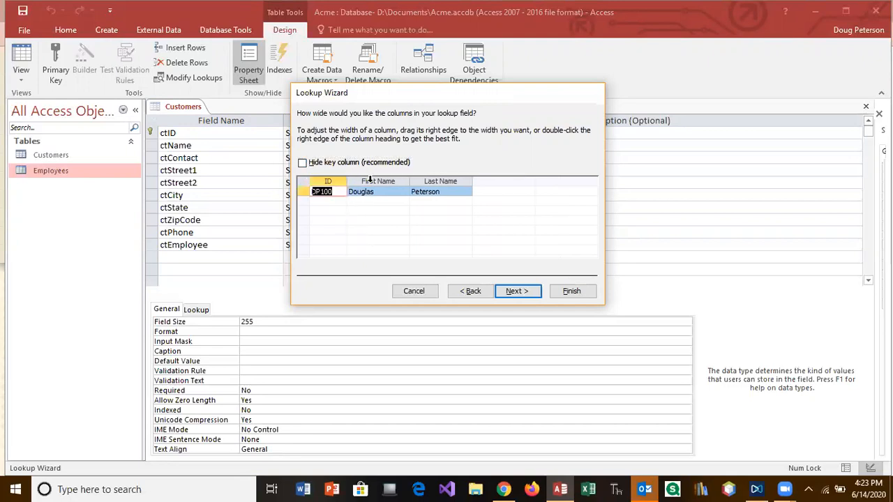
click(517, 290)
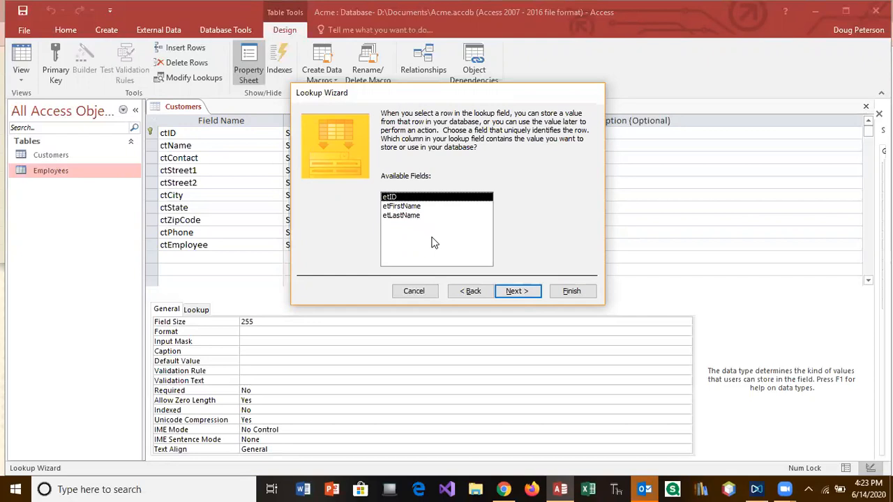
click(526, 291)
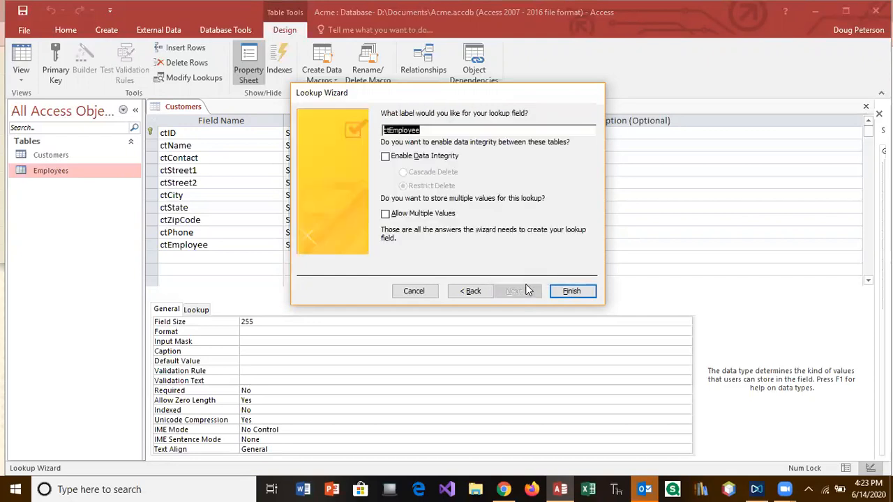
click(387, 158)
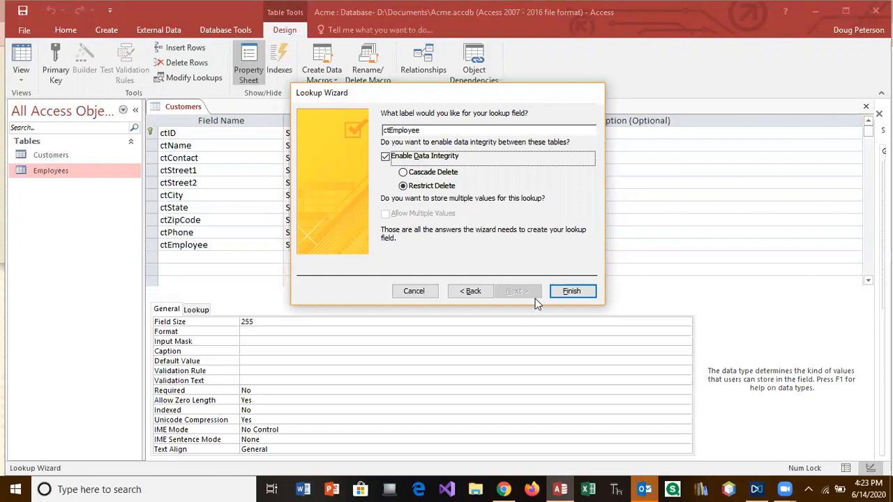
click(568, 292)
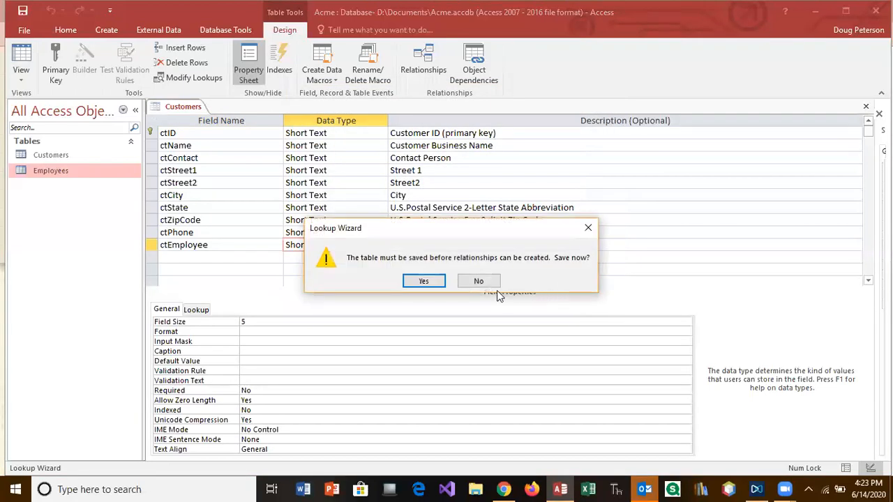
Save Customers, describe ctEmployee as 'Acme Employee Salesperson' and caption it 'Salesperson'
click(424, 280)
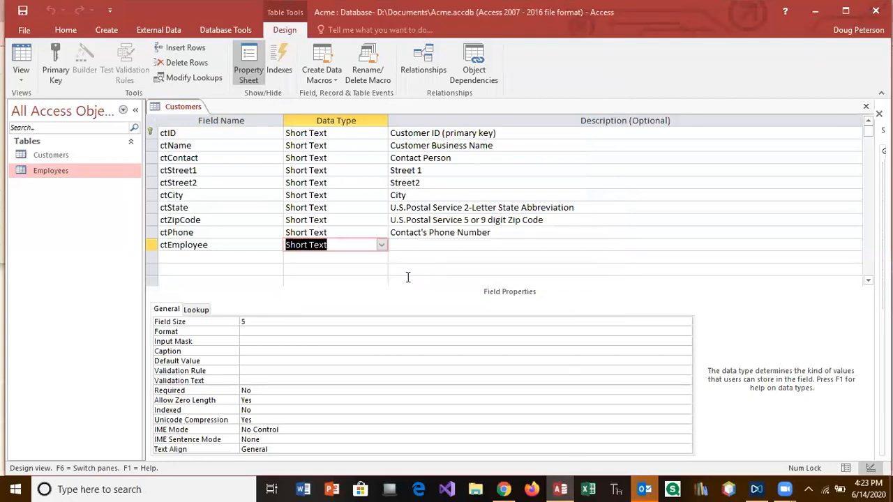
click(395, 245)
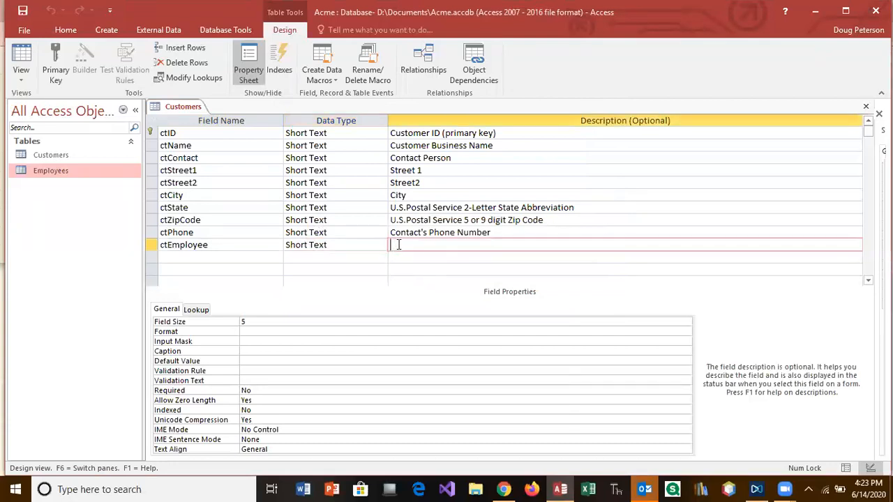
text(Acme Employee)
text(Salesperson)
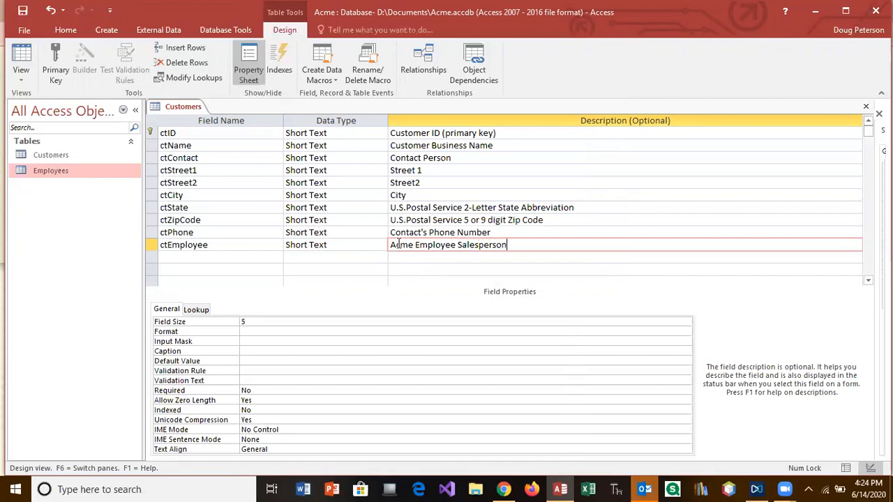
click(249, 350)
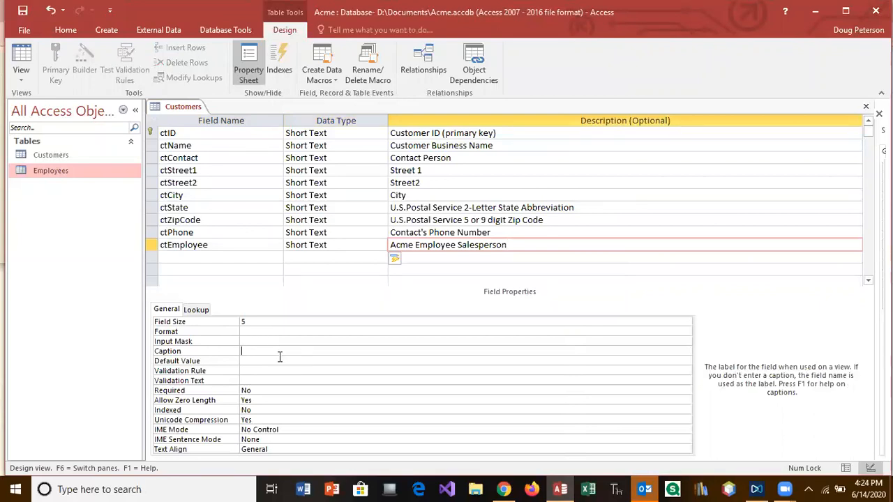
text(Se)
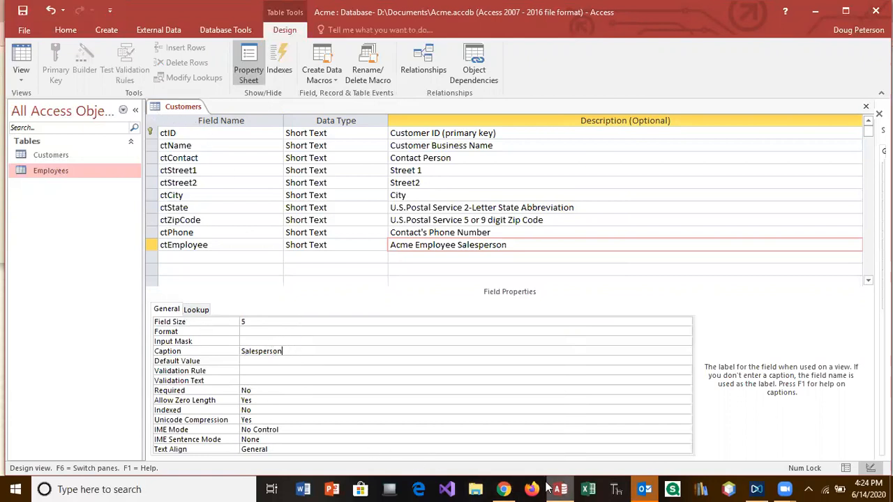
click(502, 489)
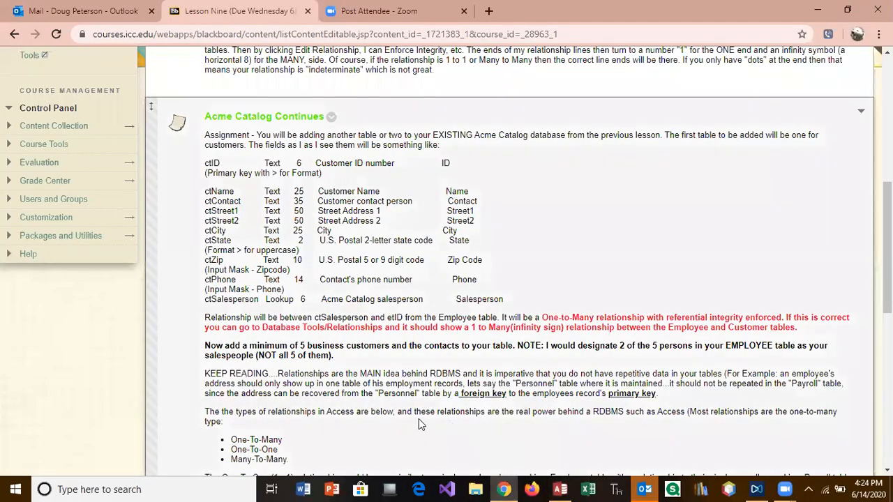
scroll(619, 344, down, 5)
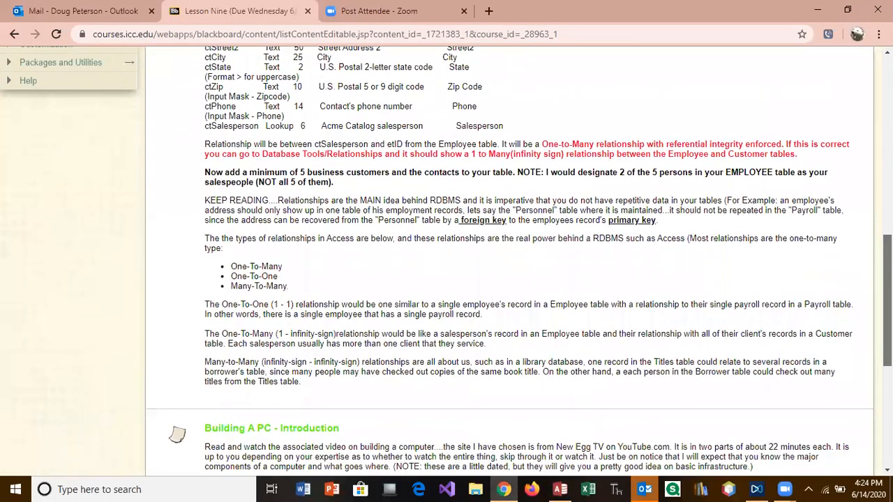
scroll(509, 279, up, 10)
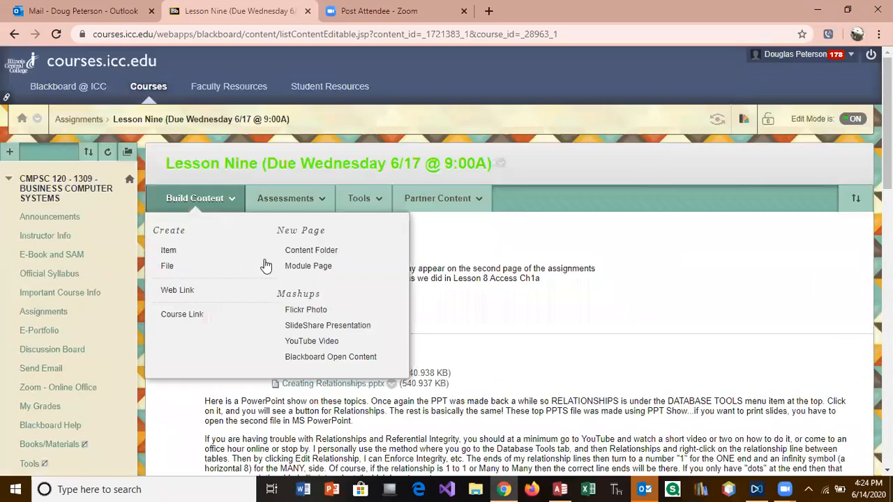
click(560, 489)
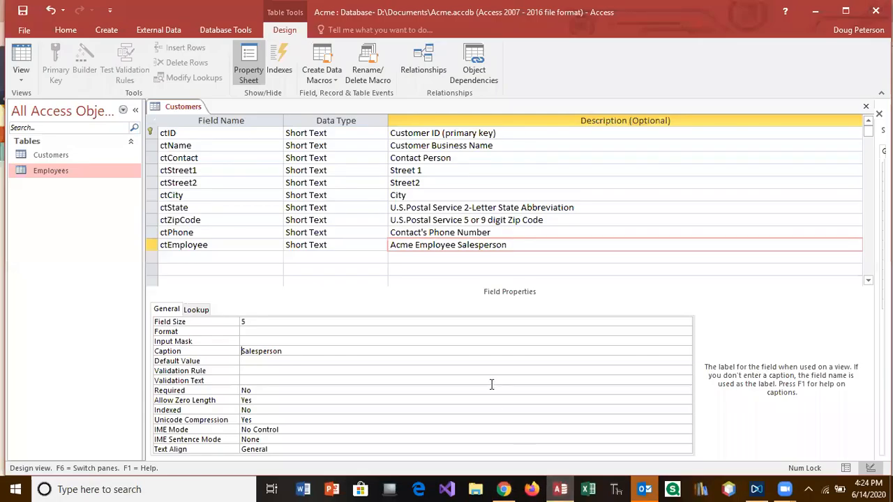
Save the Customers design with its latest changes and switch it to Datasheet view
click(325, 170)
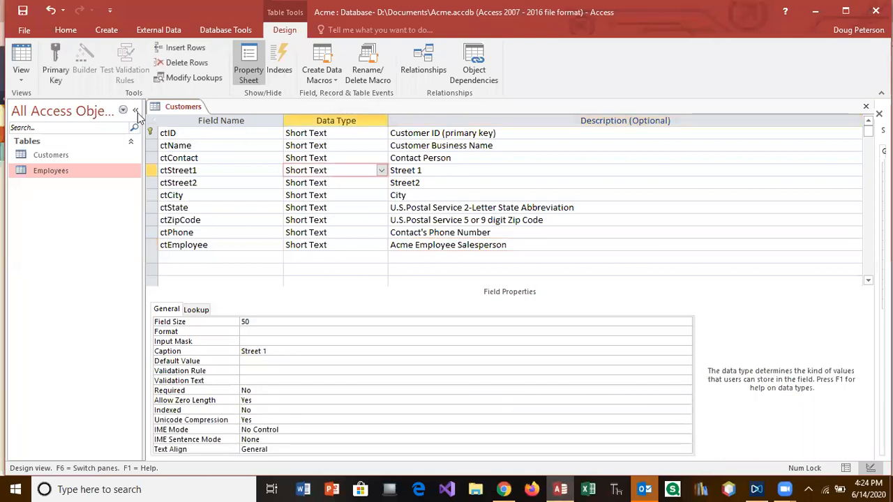
click(21, 59)
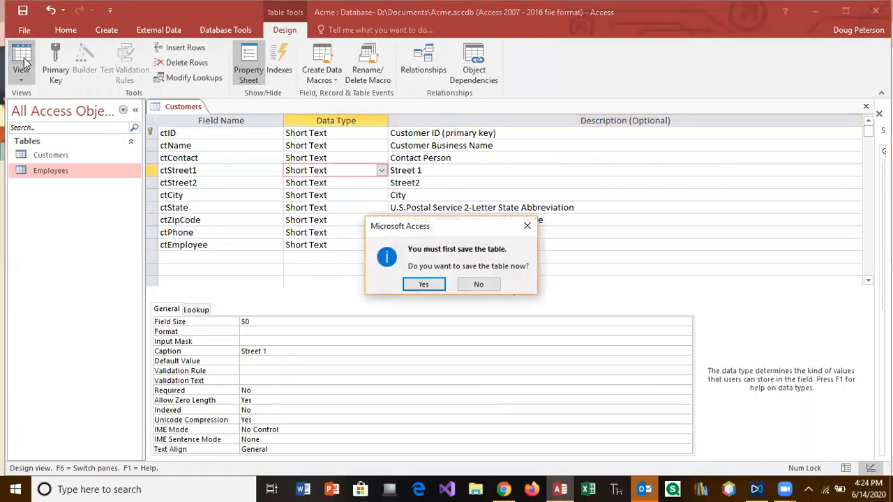
click(423, 285)
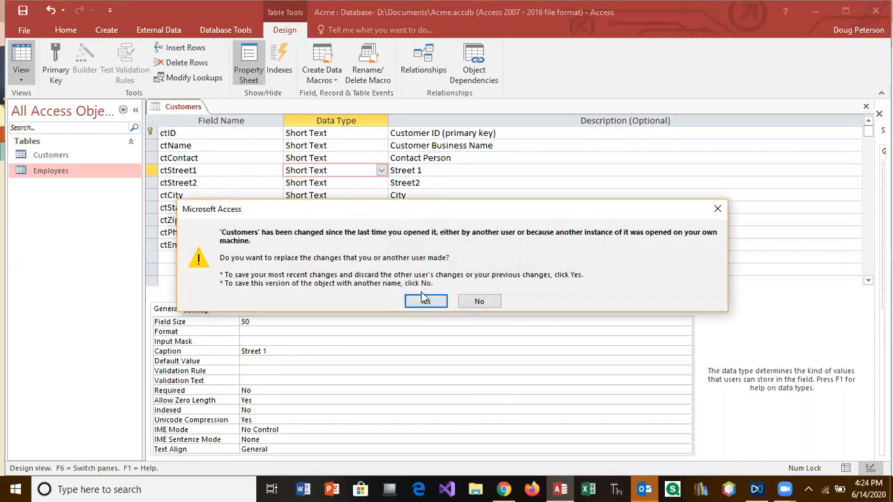
click(424, 300)
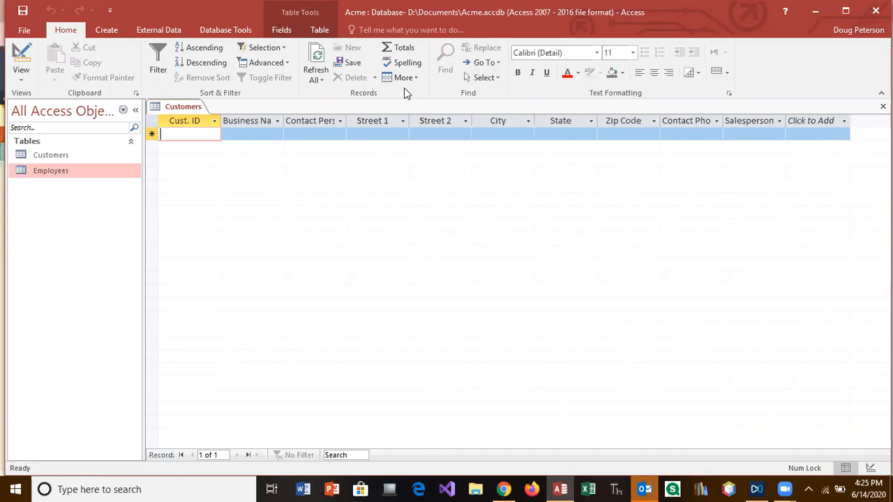
Open the Relationships window, enlarge the Customers box, and select the Employees–Customers relationship line
click(220, 28)
click(159, 63)
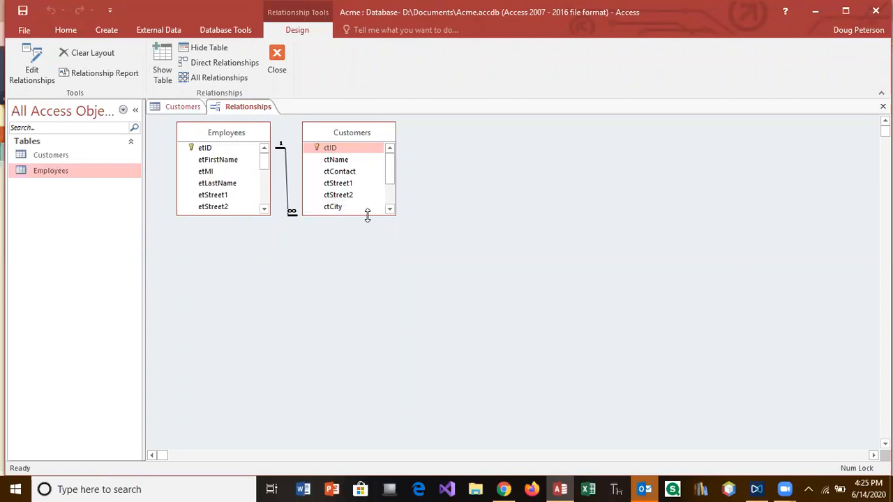
drag(367, 216, 369, 370)
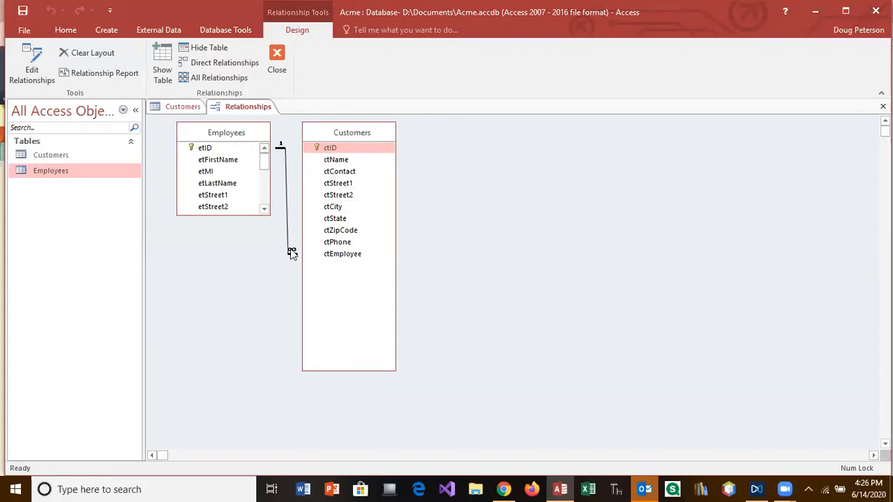
click(285, 157)
right_click(289, 199)
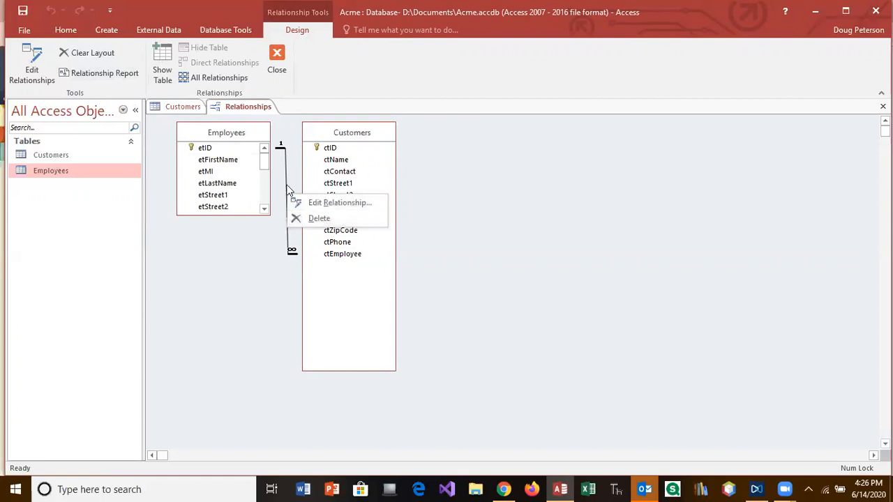
Enforce referential integrity on the Employees–Customers relationship and close the Relationships window
click(329, 203)
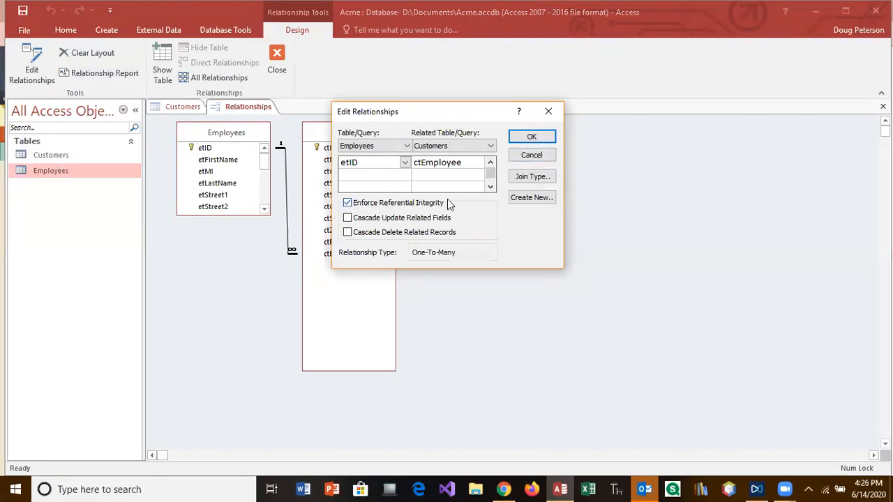
click(549, 113)
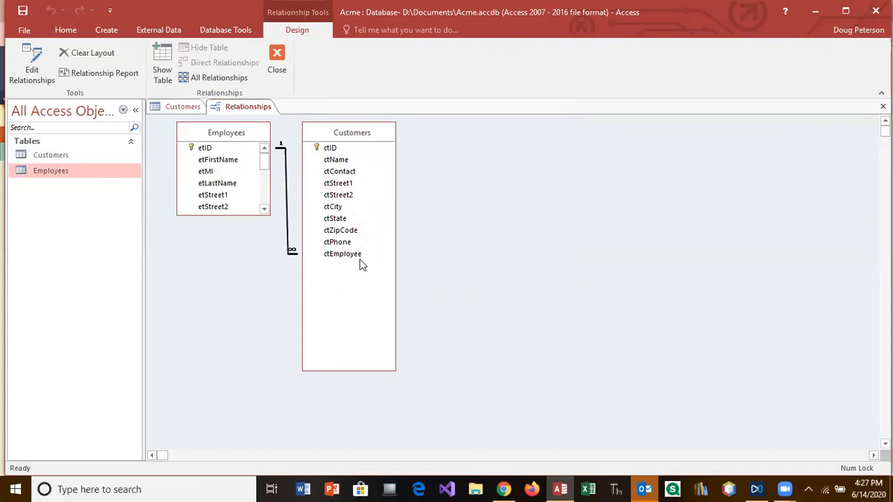
click(277, 59)
Save the relationship layout, then enter customer ID ICC100 and business name Illinois Central College
click(397, 282)
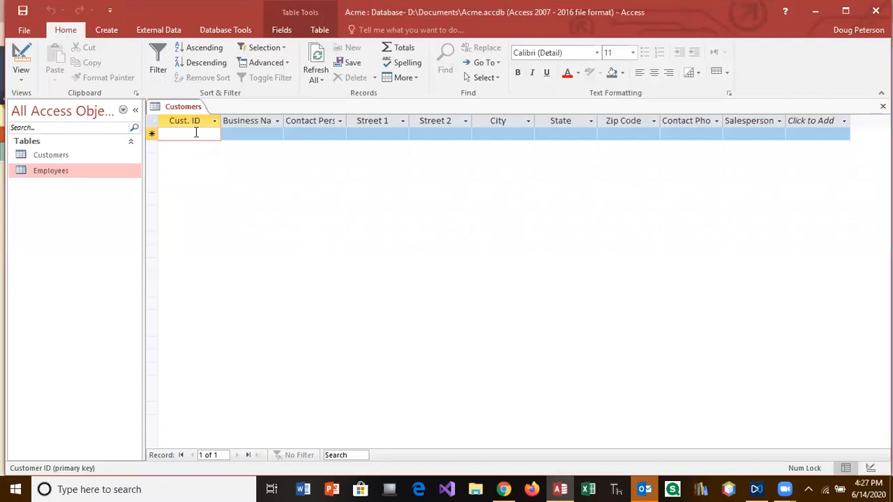
text(ICC11)
key(BackSpace)
text(00)
key(Tab)
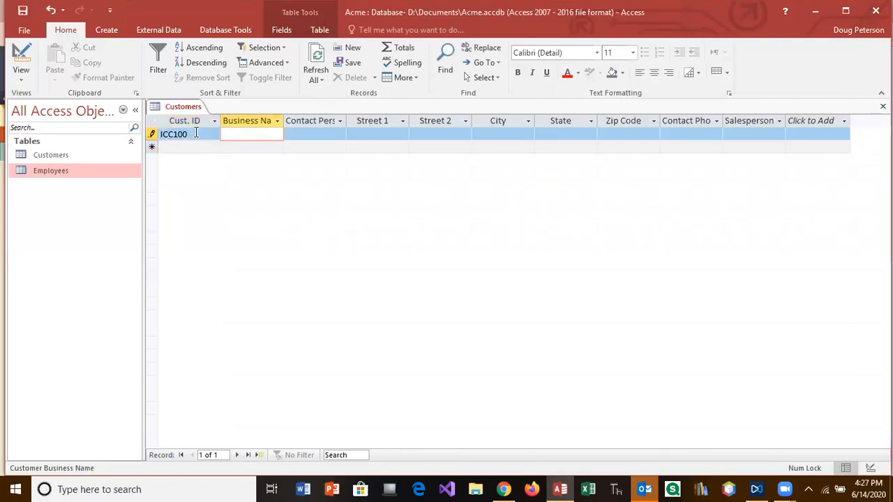
text(Illinois Central College)
key(Tab)
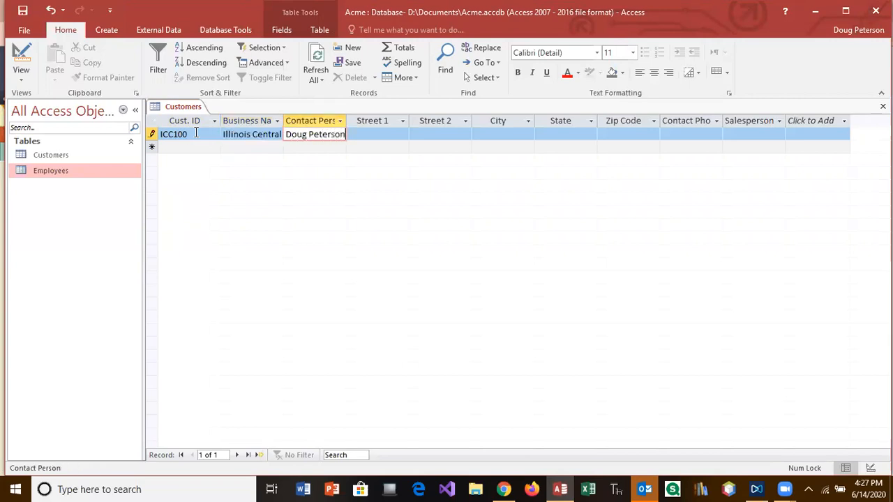
Enter the contact person's name, the first street line and the city, leaving Street 2 blank
key(Tab)
text(One College Drive)
key(Tab)
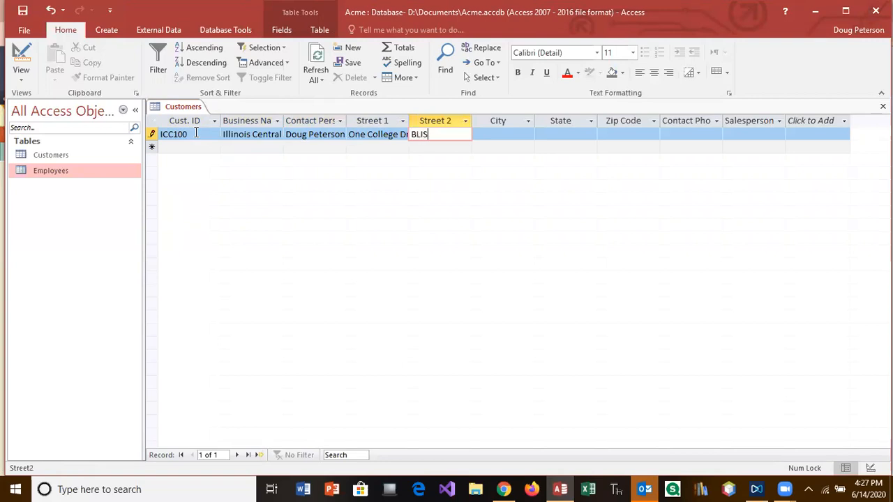
key(Tab)
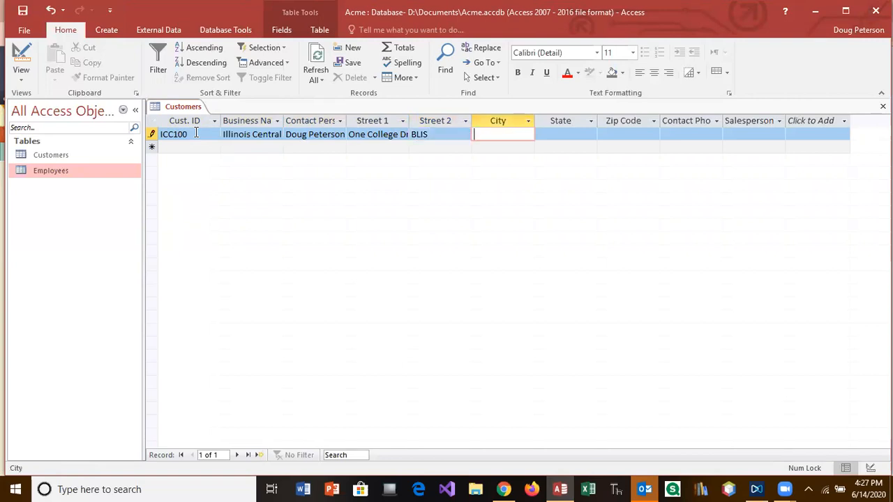
text(East Peoria)
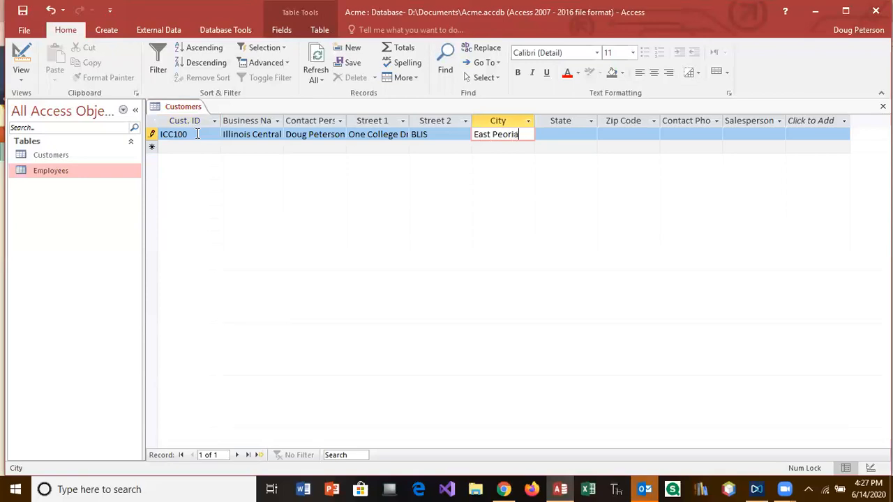
Replace the contact person with a different contact's full name
double_click(319, 133)
double_click(321, 132)
double_click(322, 133)
double_click(323, 133)
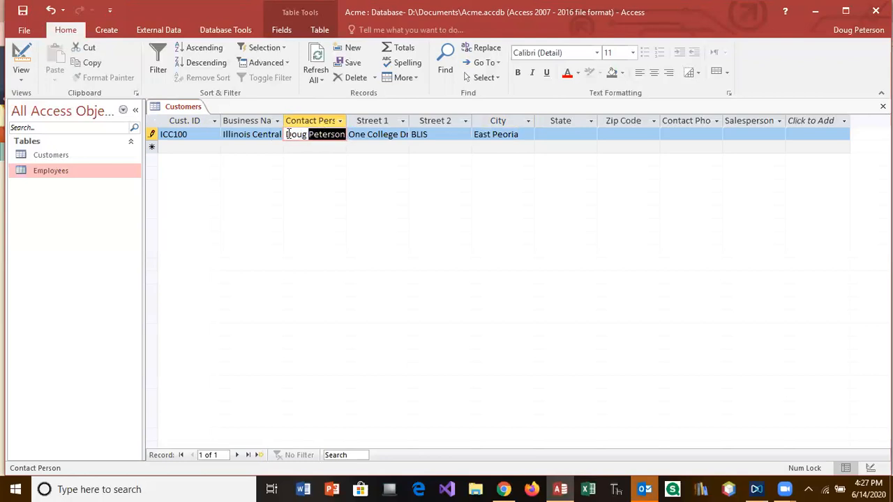
drag(288, 133, 370, 142)
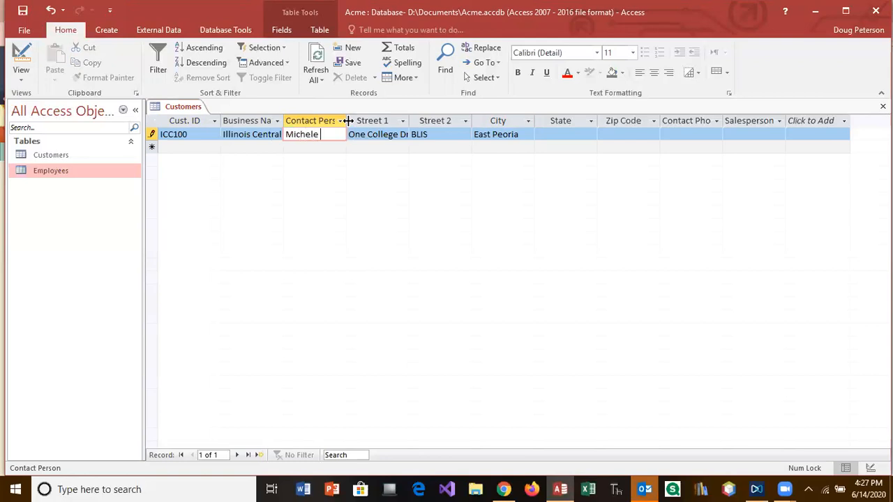
Enter state IL and the corrected ZIP code for the first customer
click(552, 133)
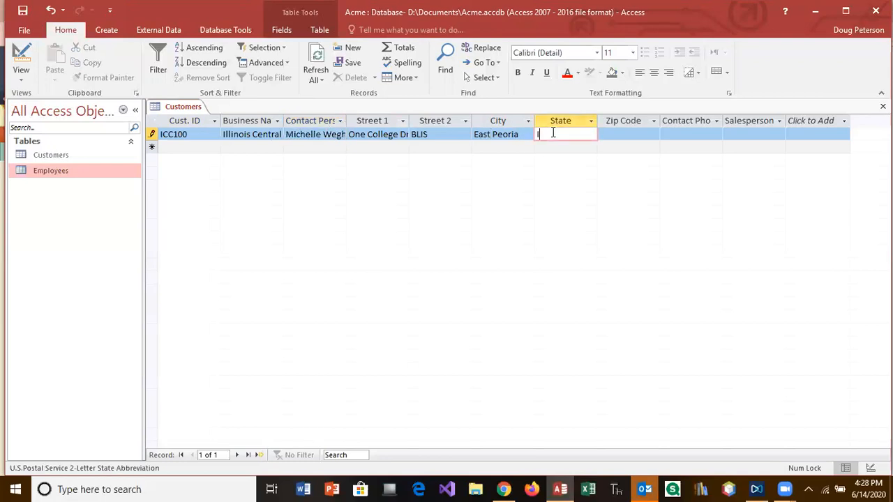
key(Tab)
text(6156)
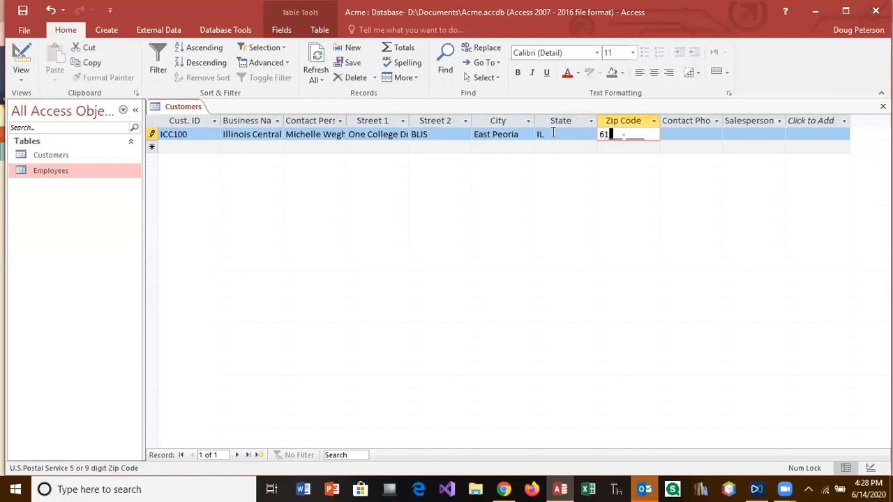
key(BackSpace)
key(BackSpace)
text(634-0001)
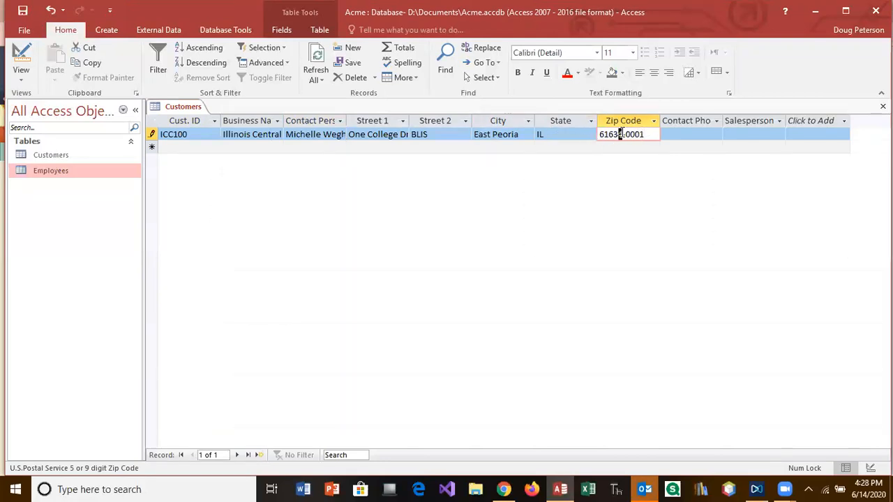
key(Left)
key(Delete)
key(Left)
key(Right)
key(BackSpace)
text(35)
Enter the contact's phone number, including area code
click(687, 134)
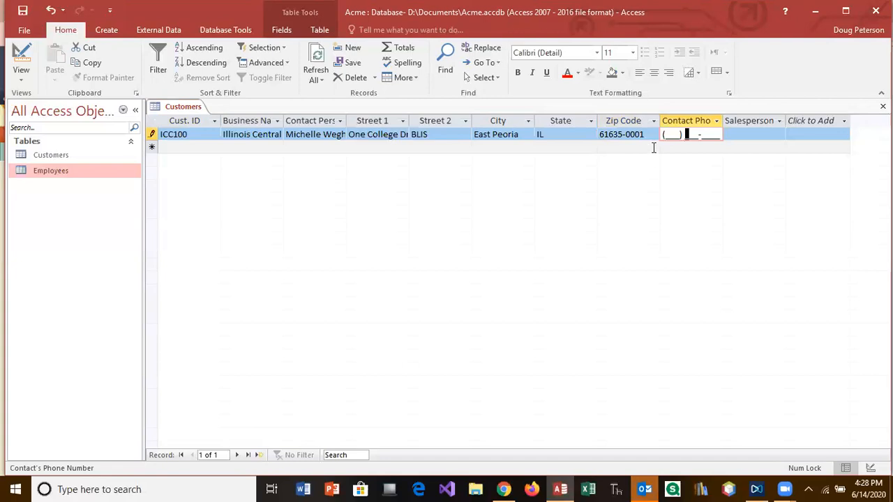
click(668, 134)
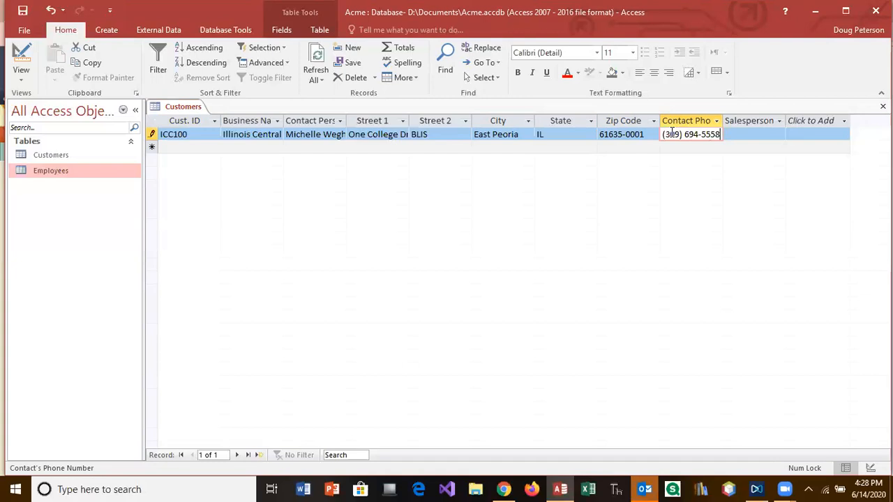
click(737, 133)
Assign the only listed employee as salesperson, save the record, and return to Blackboard's Lesson Nine page
click(778, 134)
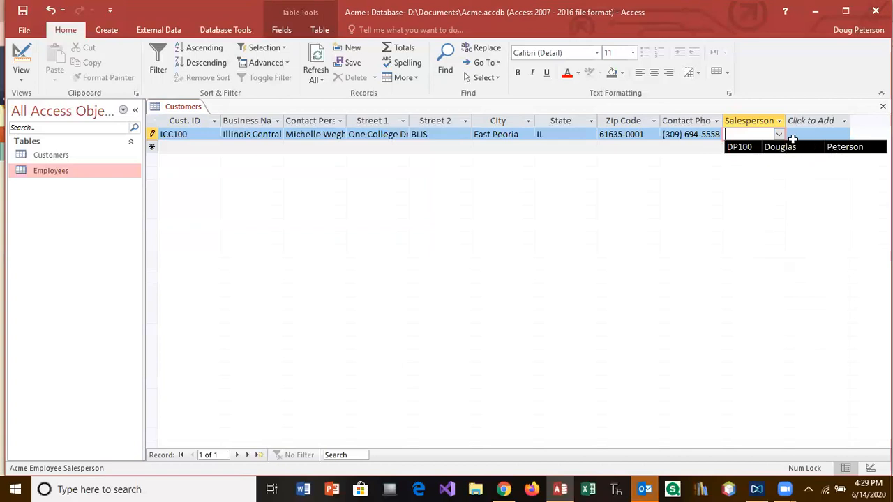
click(741, 147)
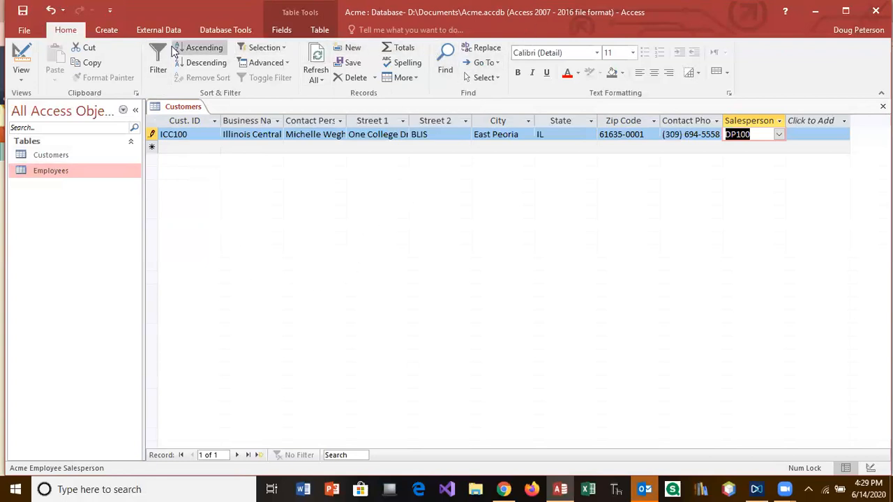
click(23, 13)
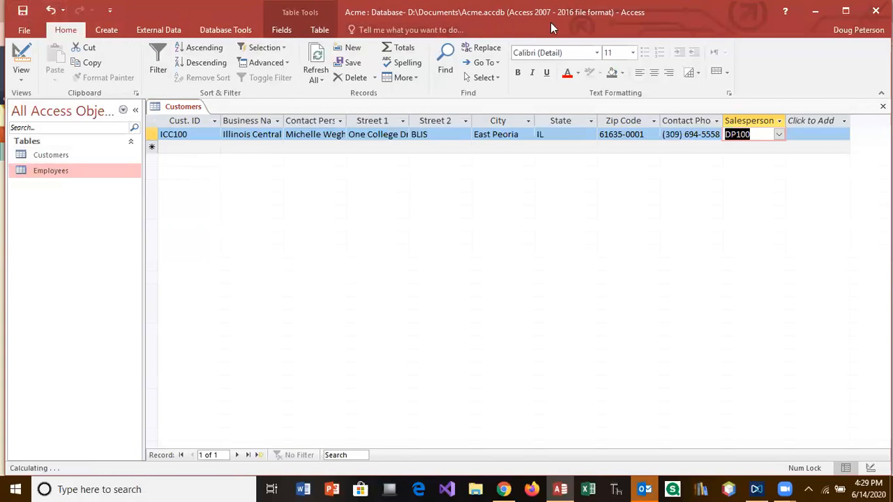
key(alt+Tab)
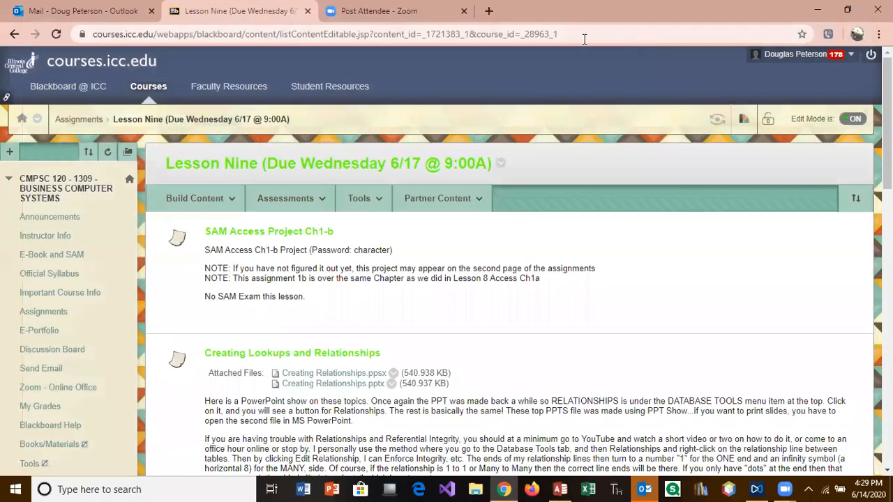